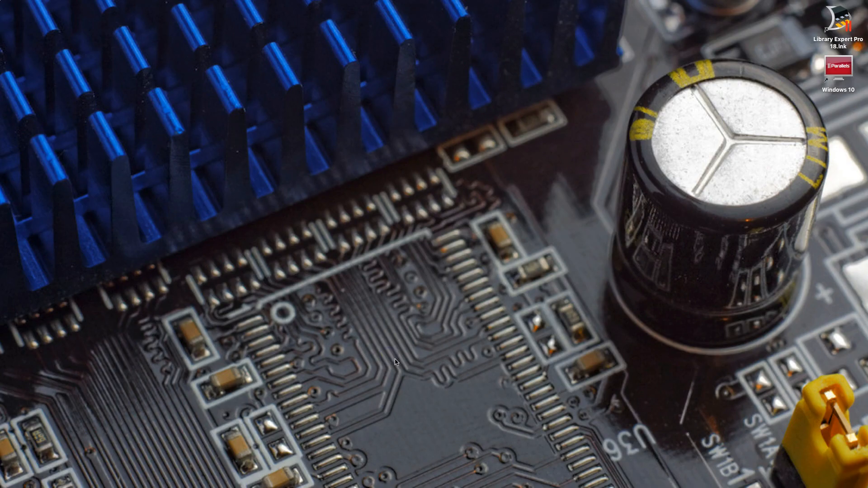
# Switch to the Windows 10 virtual machine and launch OrCAD Capture
pyautogui.moveTo(446, 486)
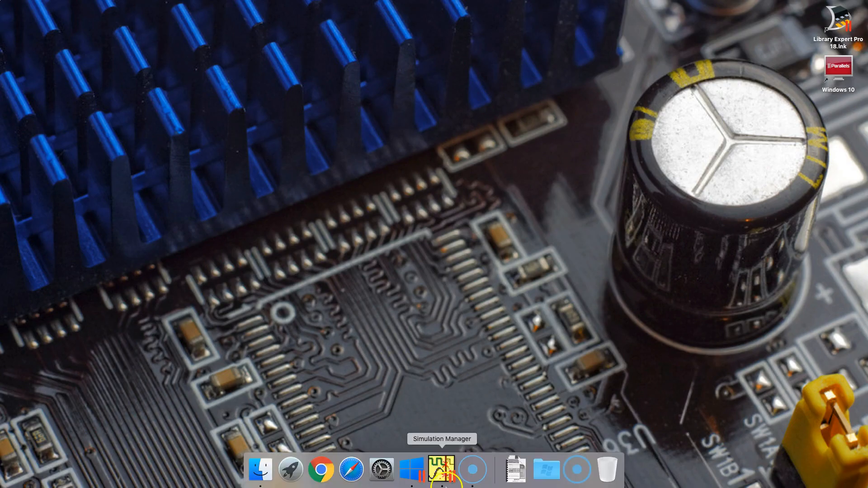
pyautogui.click(417, 477)
pyautogui.click(325, 374)
pyautogui.click(270, 313)
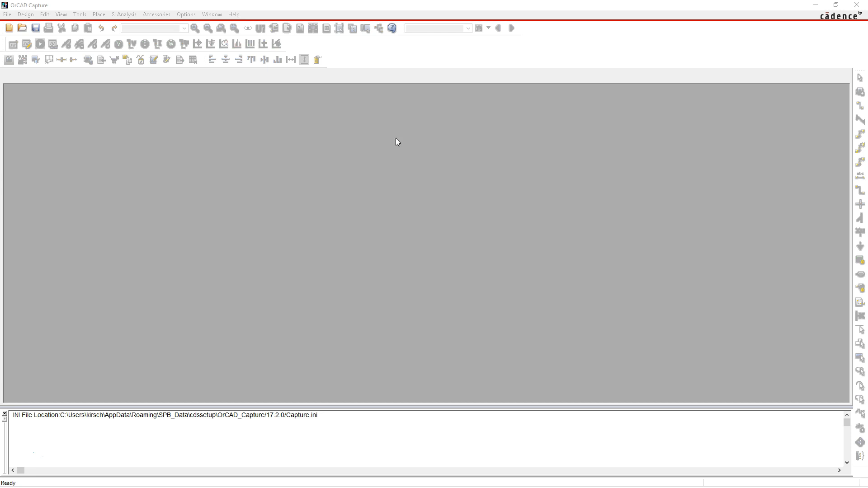
# Start a new project and name it bode_plot
pyautogui.click(7, 17)
pyautogui.moveTo(86, 24)
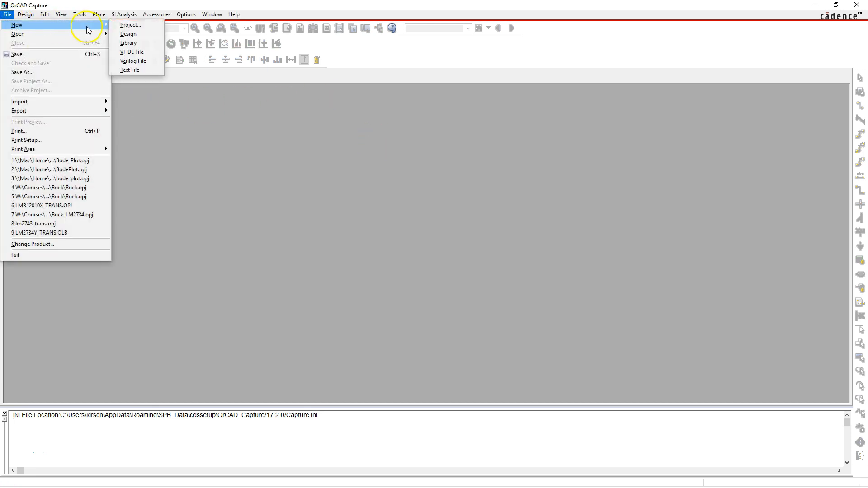
pyautogui.click(128, 25)
pyautogui.click(396, 189)
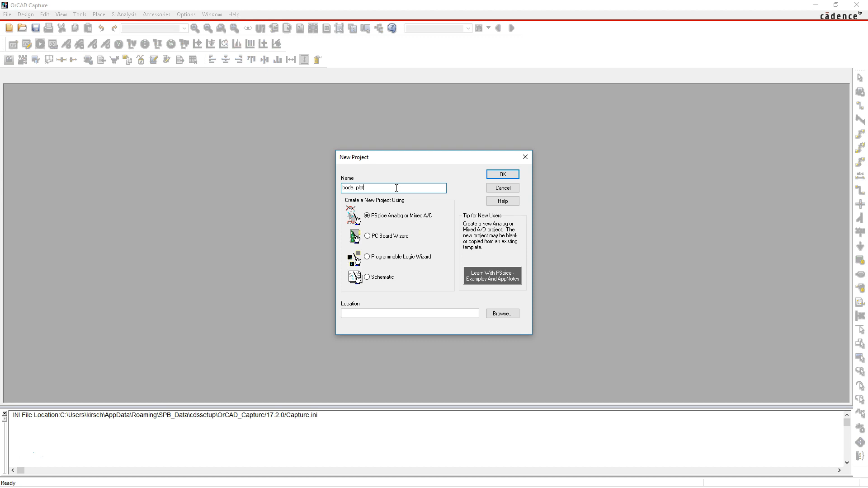
# Create a folder named "bode plot" in Documents and set it as the project location
pyautogui.click(503, 314)
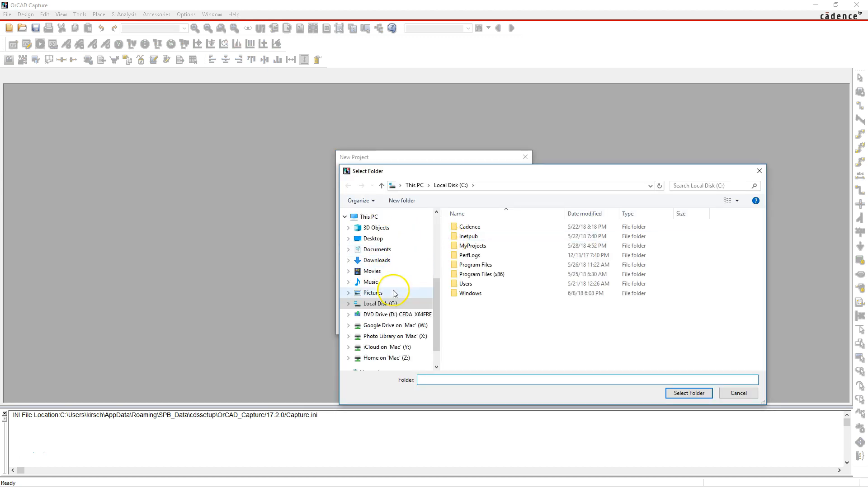
pyautogui.click(399, 252)
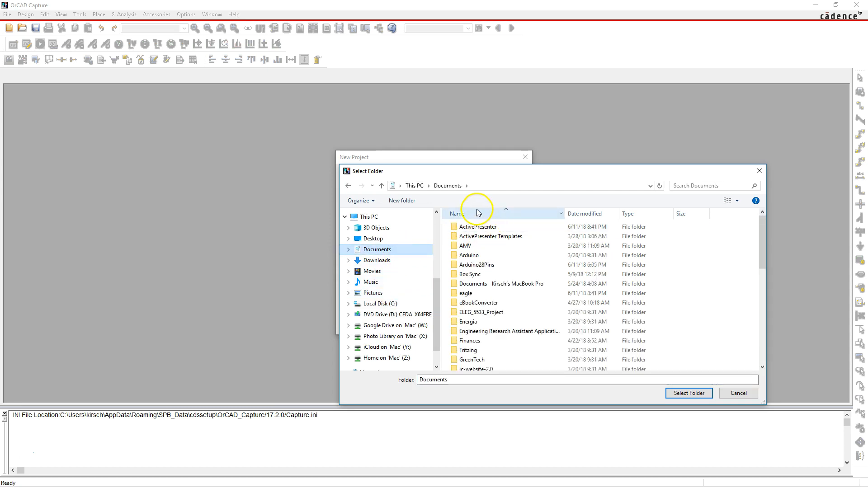
pyautogui.click(402, 200)
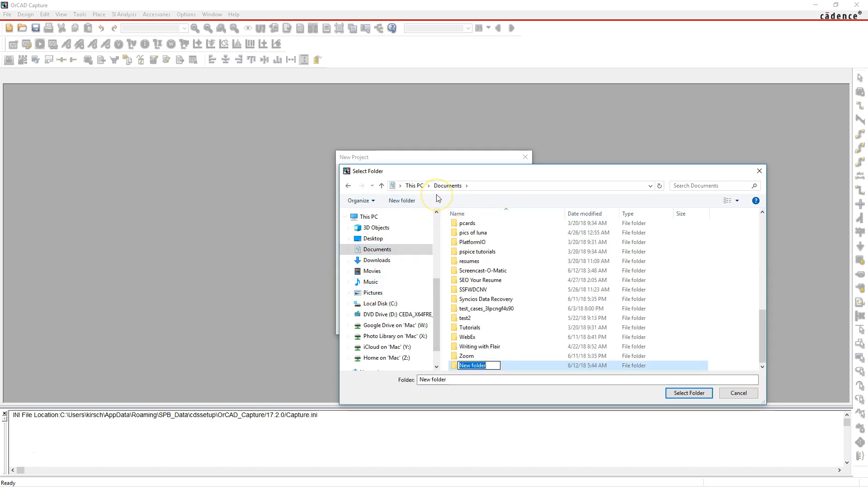
pyautogui.write('bode plot')
pyautogui.press('Return')
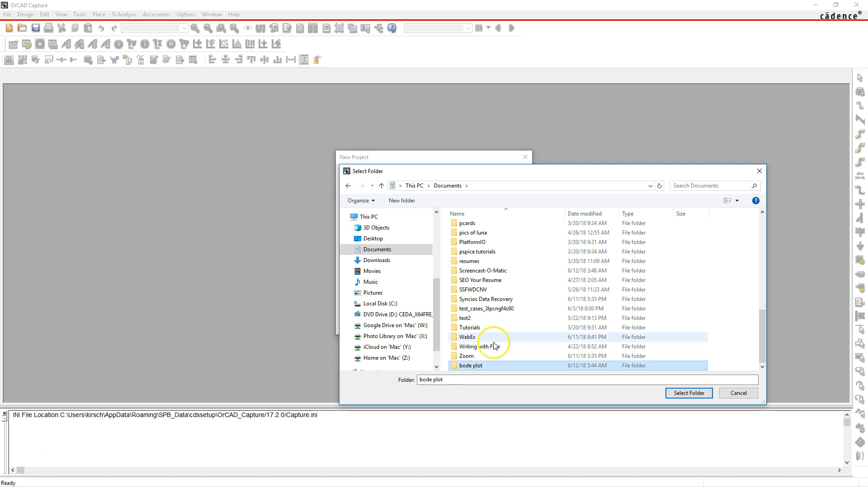
pyautogui.doubleClick(513, 366)
pyautogui.click(690, 393)
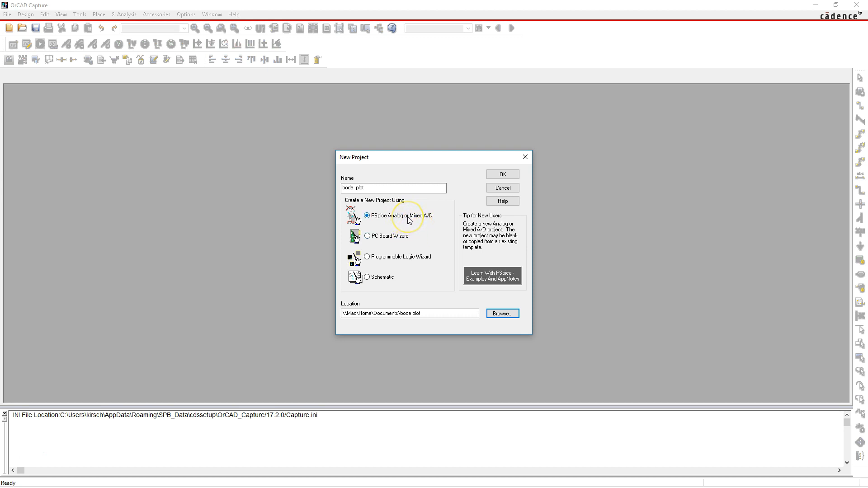
pyautogui.click(402, 236)
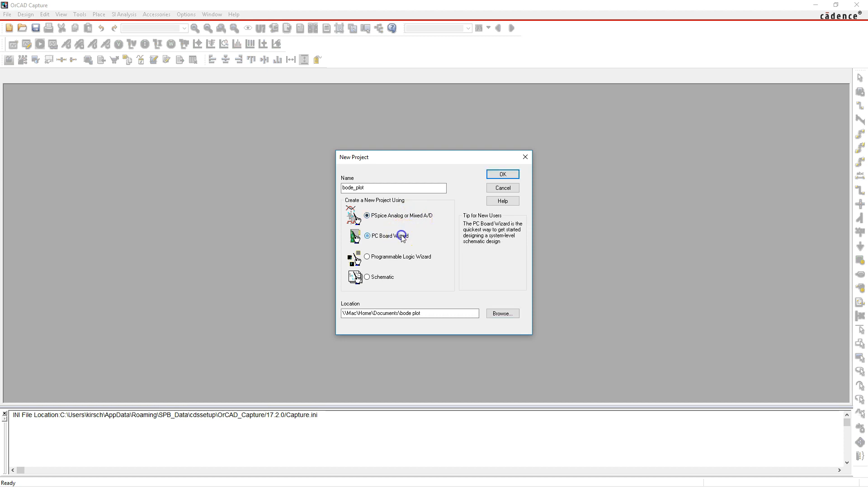
pyautogui.click(398, 253)
pyautogui.click(384, 277)
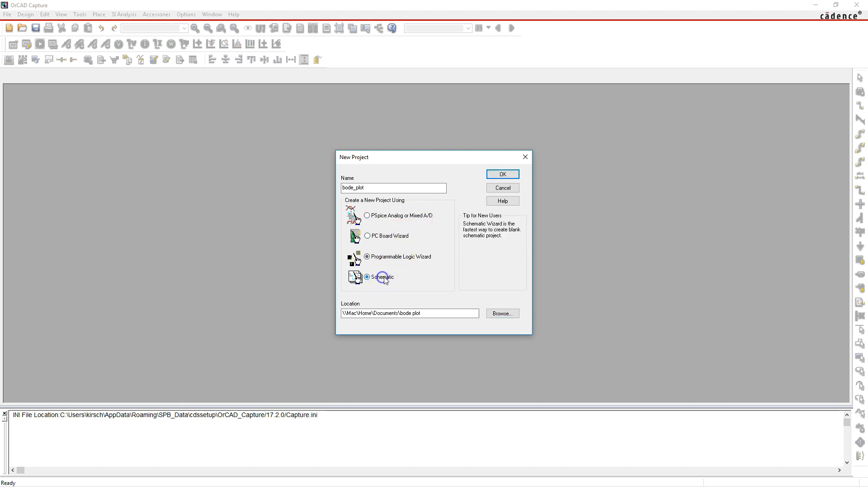
pyautogui.click(406, 218)
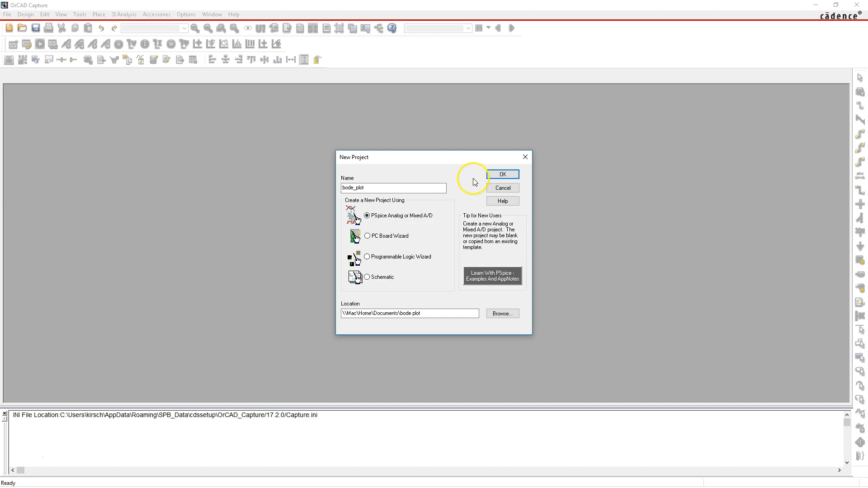
# Confirm the PSpice Analog or Mixed A/D project and create it as a blank project
pyautogui.click(505, 176)
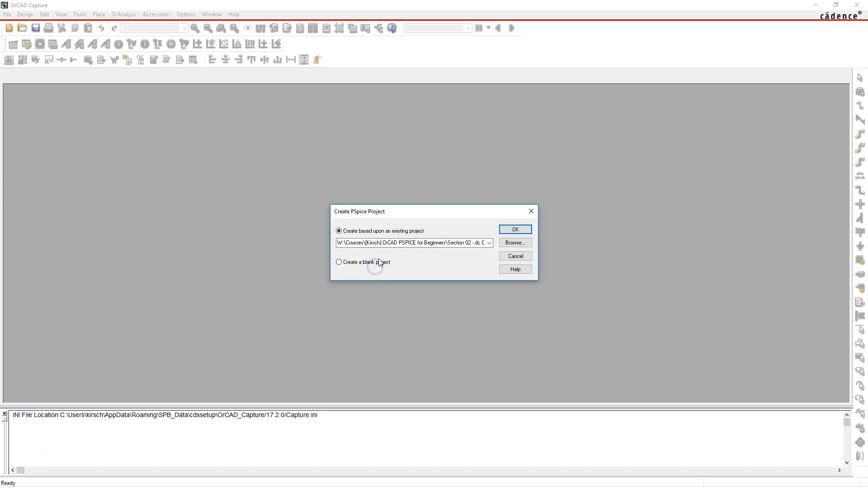
pyautogui.click(377, 263)
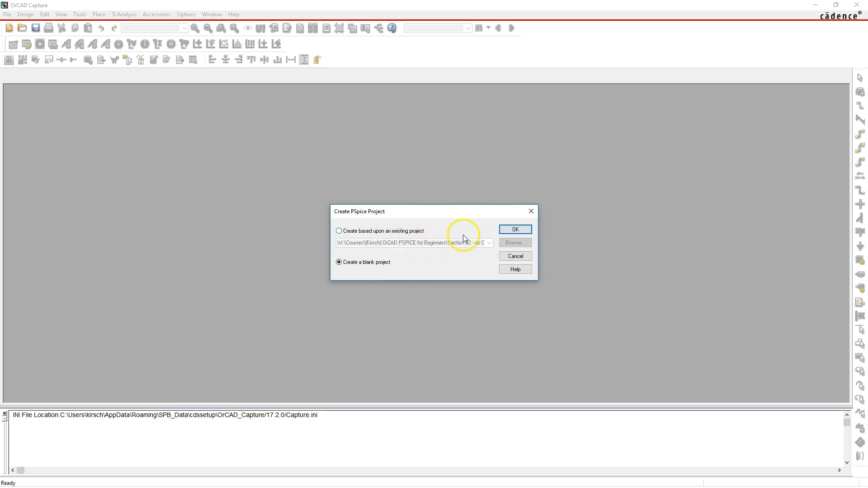
pyautogui.click(516, 230)
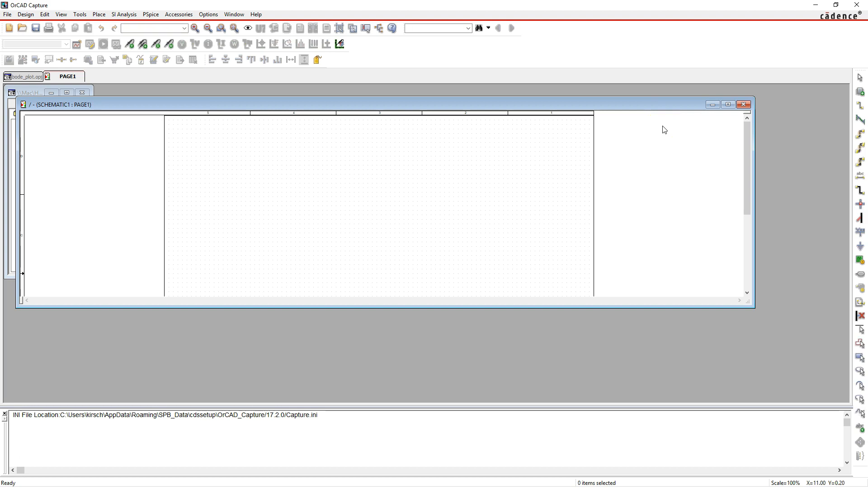
# Maximize the SCHEMATIC1 : PAGE1 window and look over the blank page
pyautogui.click(725, 104)
pyautogui.click(489, 163)
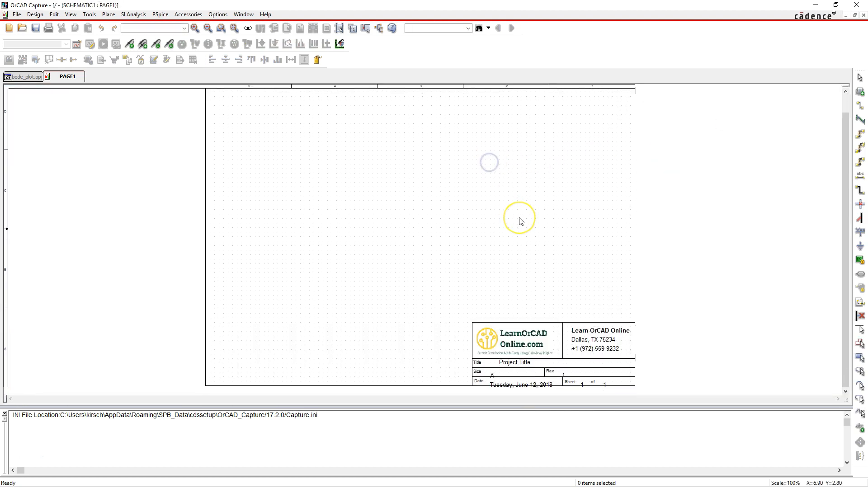
pyautogui.scroll(2, 520, 219)
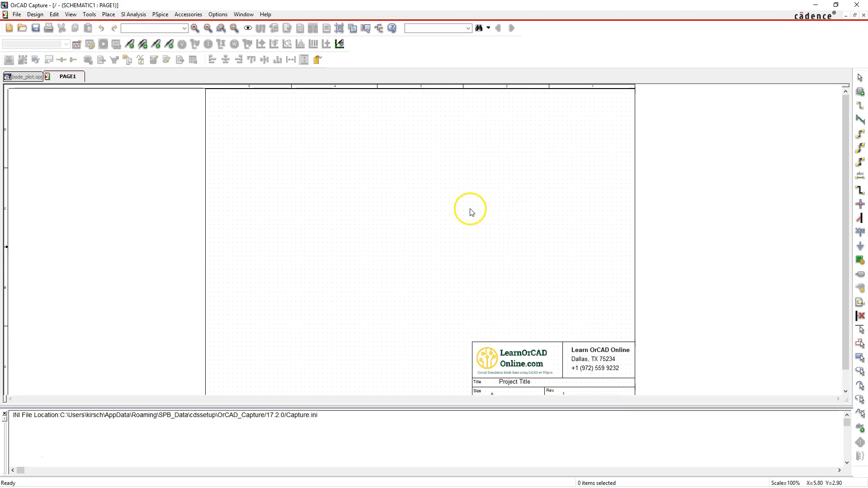
pyautogui.scroll(-2, 554, 381)
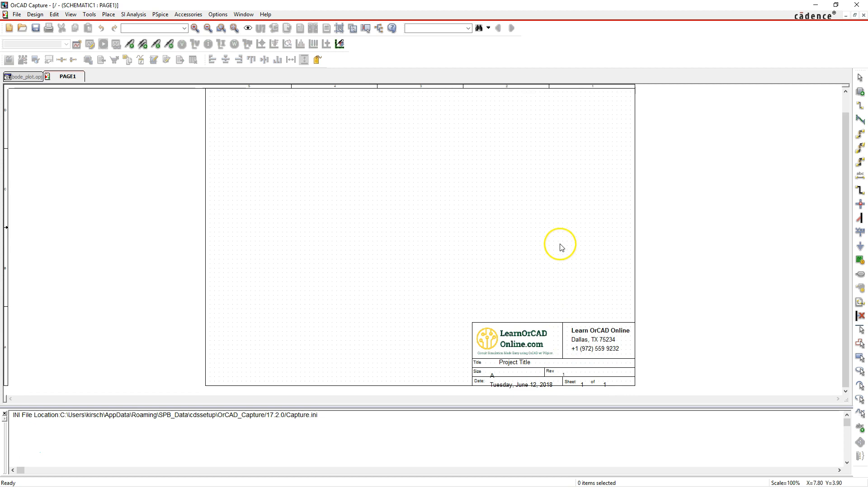
pyautogui.scroll(1, 561, 245)
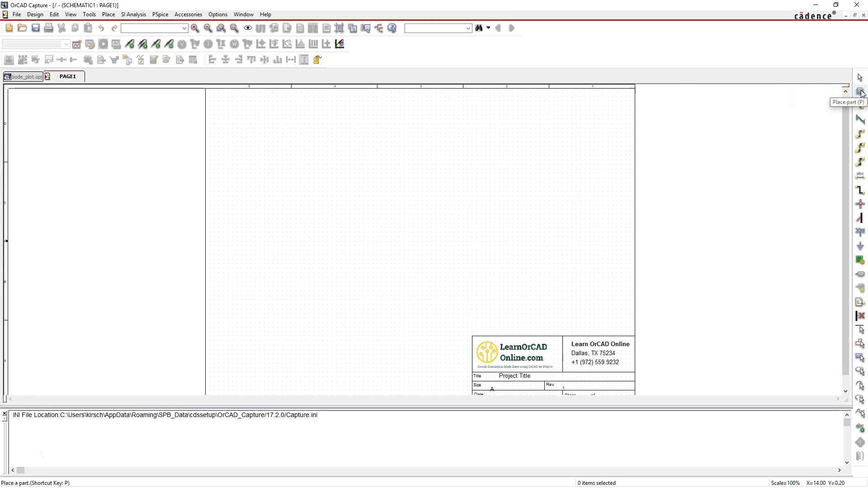
# Start placing a part and look up the resistor part r
pyautogui.click(862, 93)
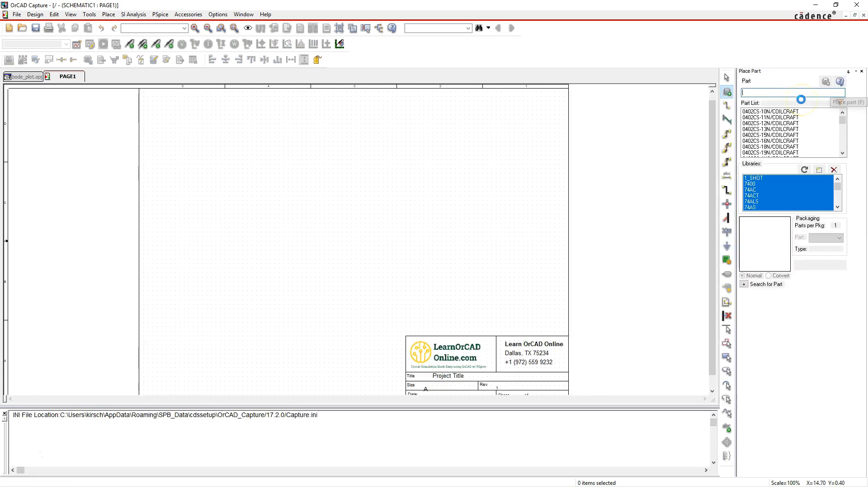
pyautogui.click(794, 94)
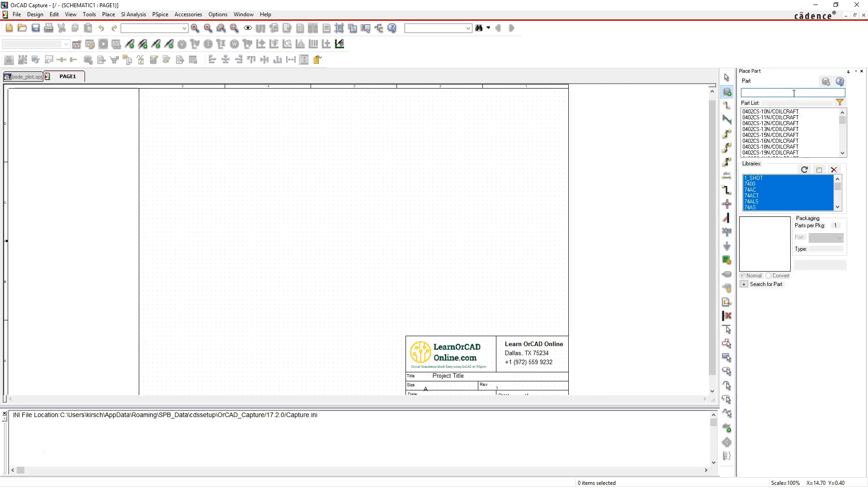
pyautogui.write('r')
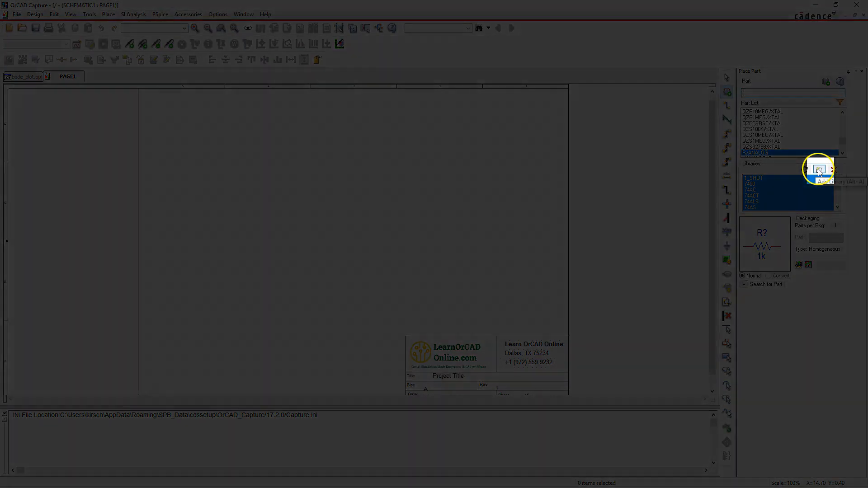
# Add the analog.olb library from Capture's library\pspice folder to the part libraries
pyautogui.click(820, 171)
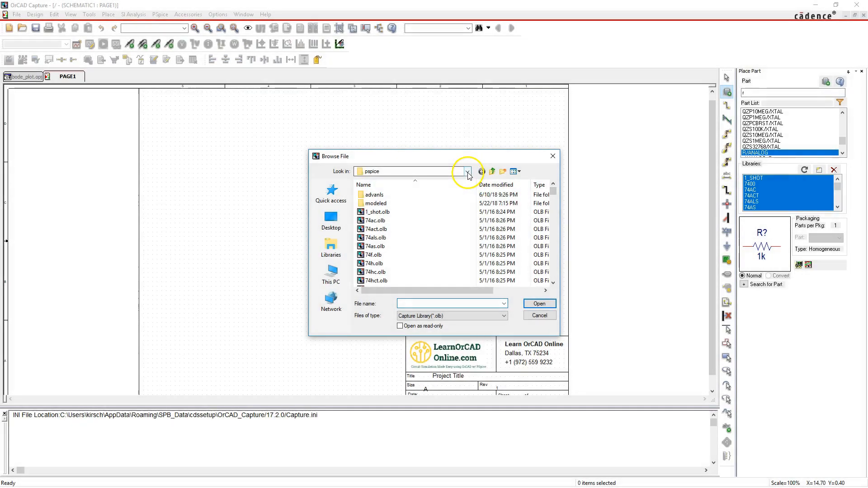
pyautogui.click(467, 172)
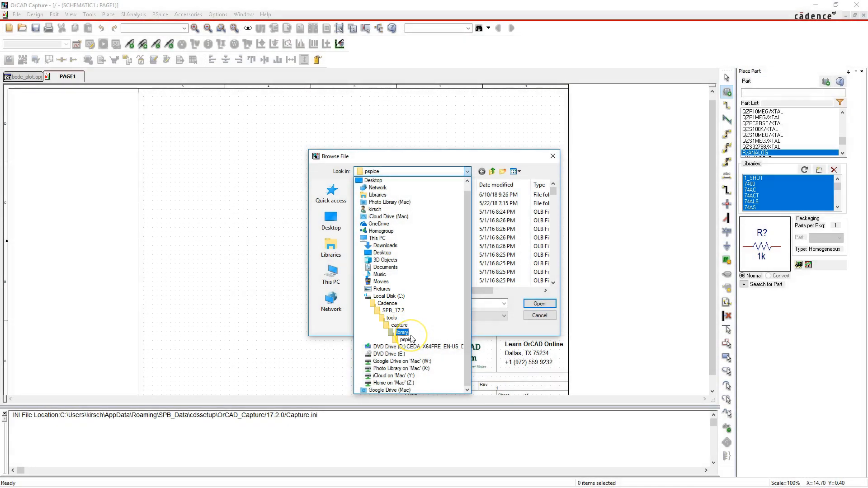
pyautogui.click(408, 341)
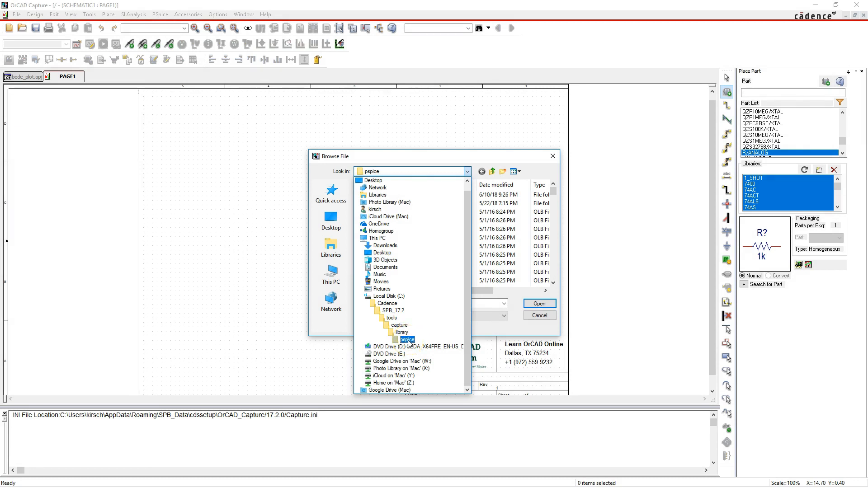
pyautogui.click(408, 341)
pyautogui.moveTo(554, 192); pyautogui.dragTo(556, 202)
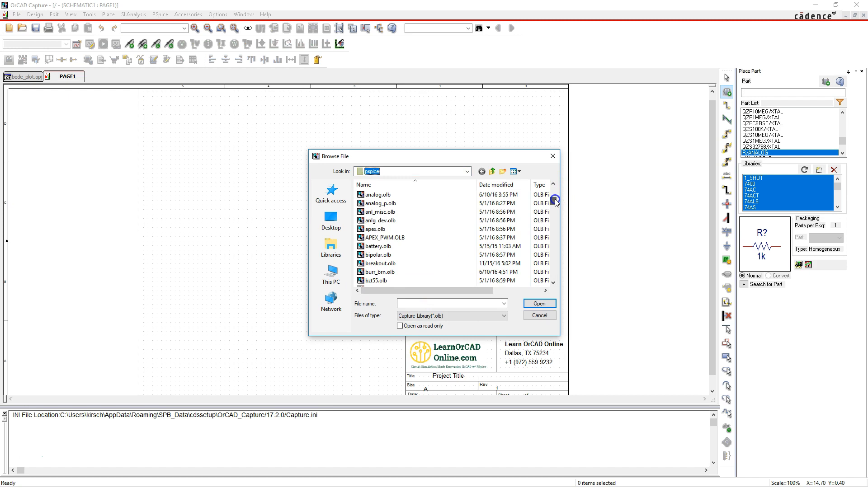
pyautogui.click(378, 194)
pyautogui.click(539, 304)
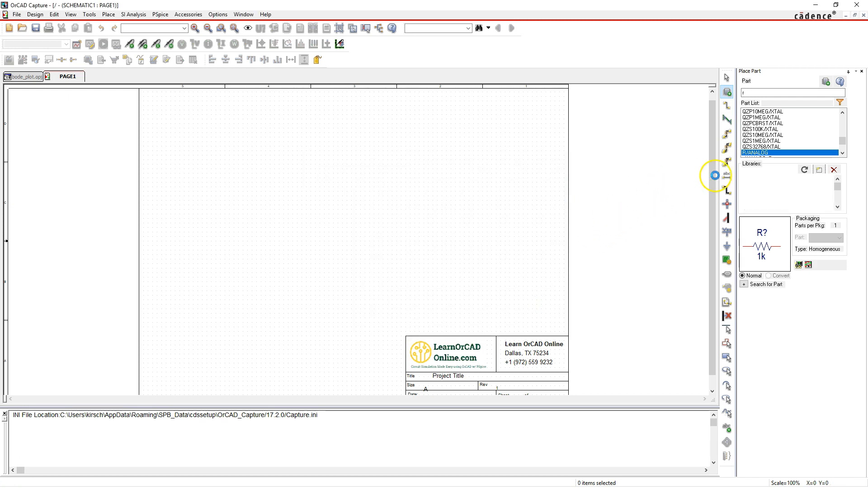
# Place a resistor R from the analog library in the upper middle of the schematic page
pyautogui.click(783, 93)
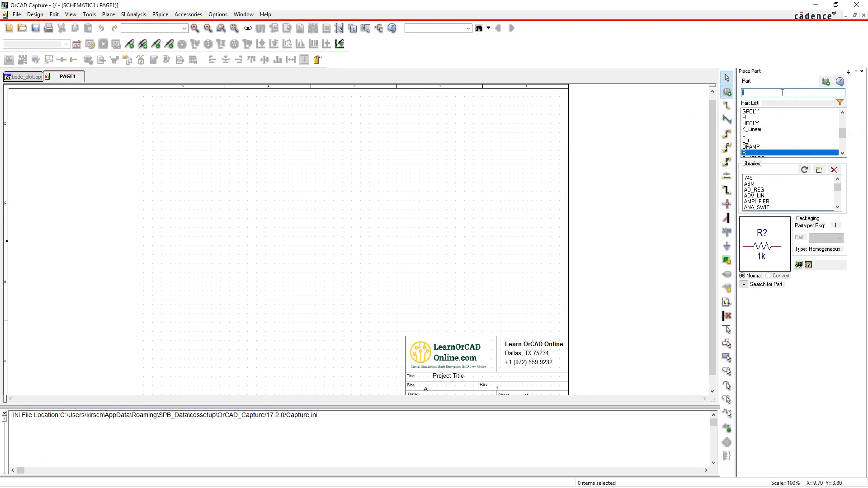
pyautogui.press('Return')
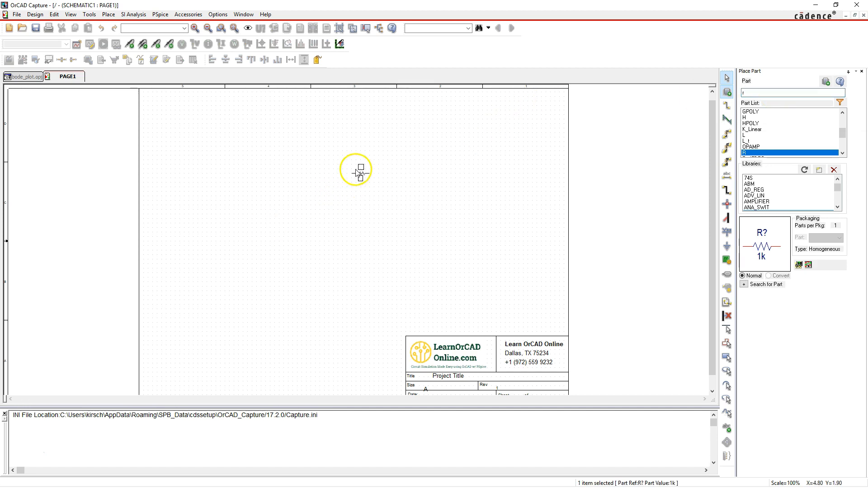
pyautogui.click(335, 175)
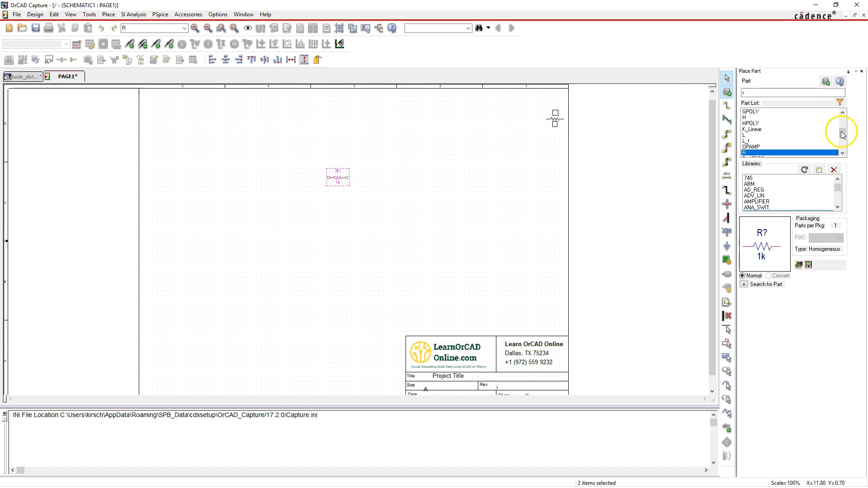
# Place a capacitor C, rotated to vertical, below and to the right of the resistor, and end part placement
pyautogui.moveTo(843, 130); pyautogui.dragTo(844, 117)
pyautogui.click(752, 112)
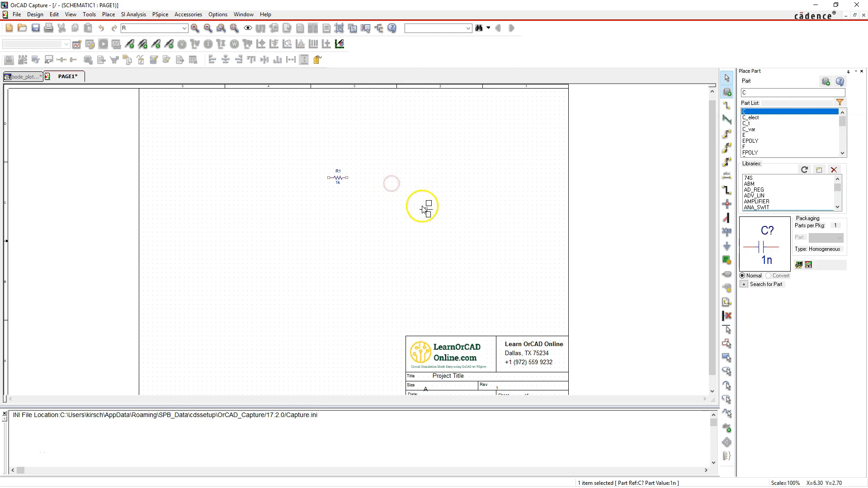
pyautogui.rightClick(404, 192)
pyautogui.click(425, 232)
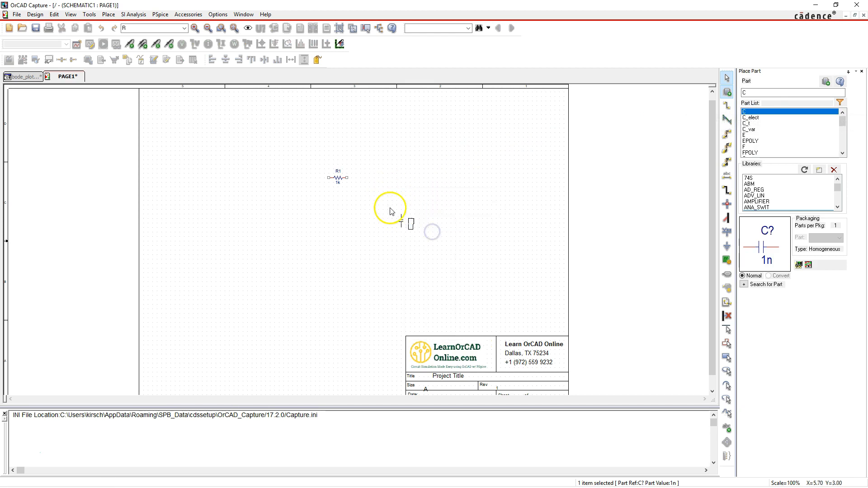
pyautogui.rightClick(465, 152)
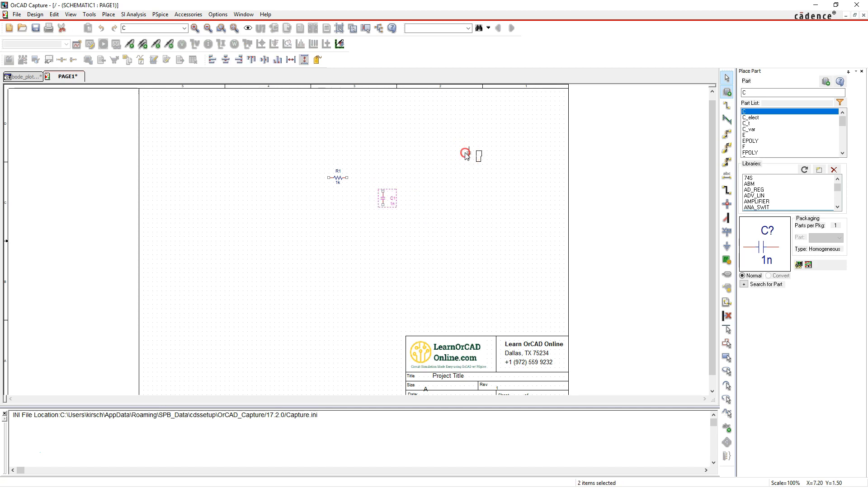
pyautogui.click(471, 153)
pyautogui.click(495, 122)
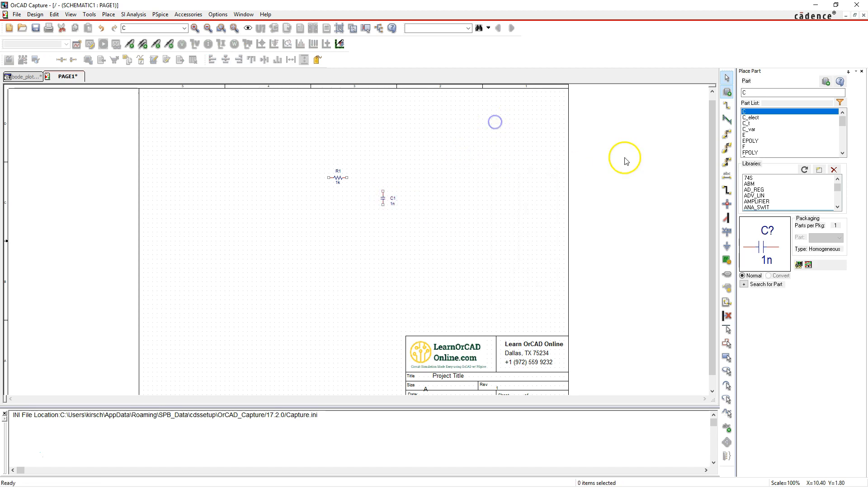
# Look up the part vac and add the source.olb library from the pspice folder to the part libraries
pyautogui.click(751, 92)
pyautogui.write('vac')
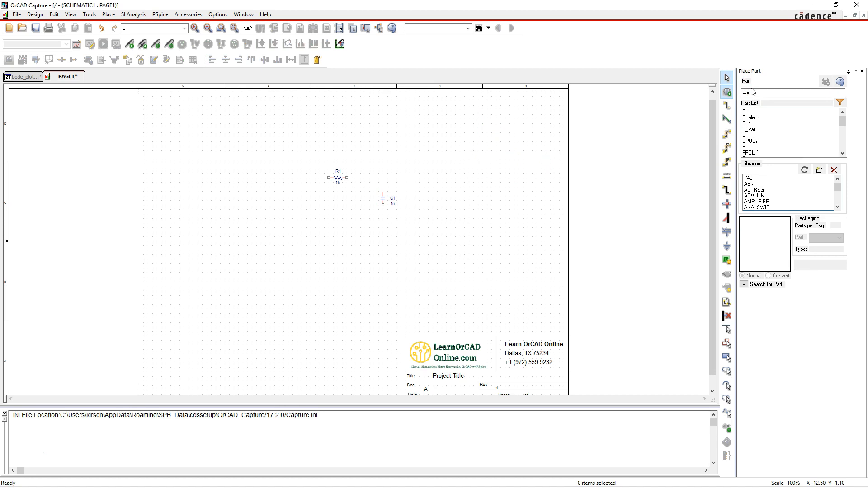
pyautogui.click(759, 93)
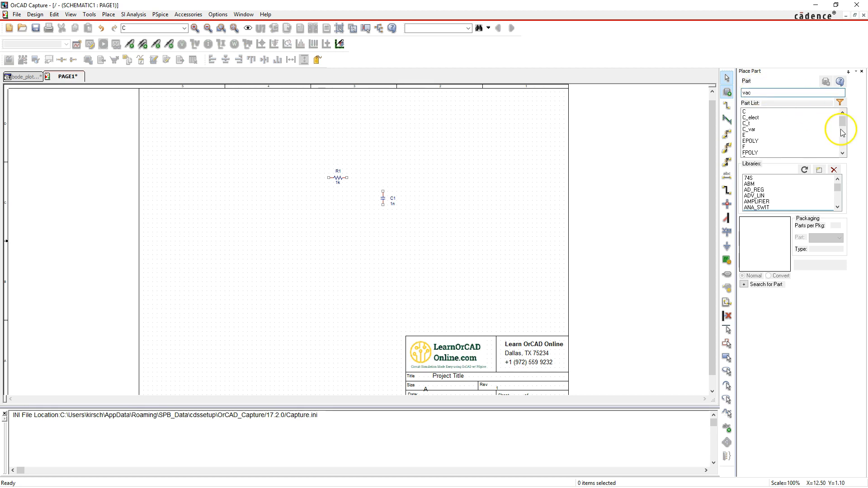
pyautogui.click(819, 170)
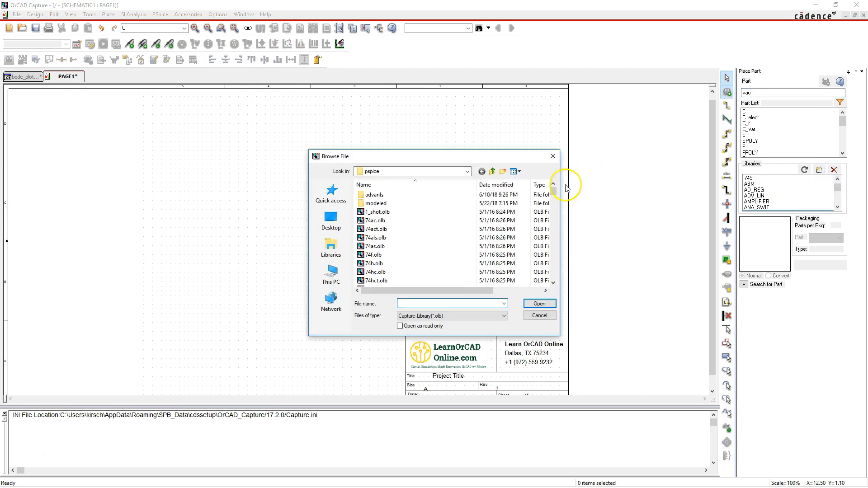
pyautogui.moveTo(554, 194); pyautogui.dragTo(557, 269)
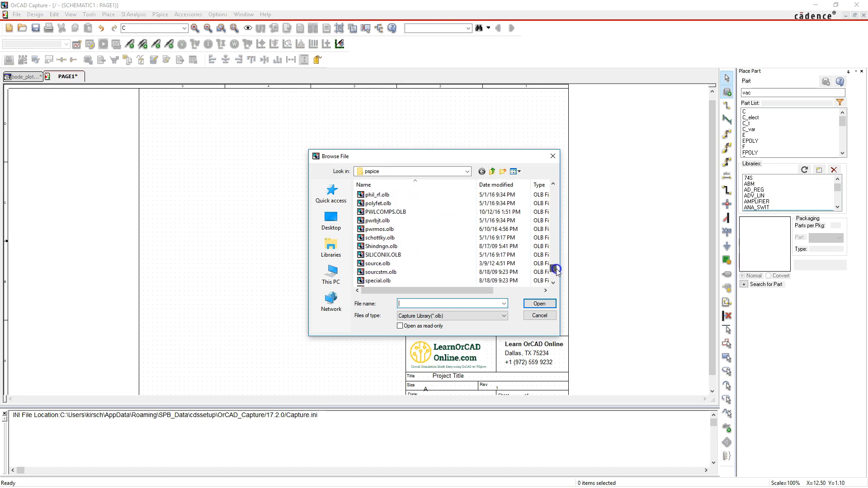
pyautogui.click(398, 263)
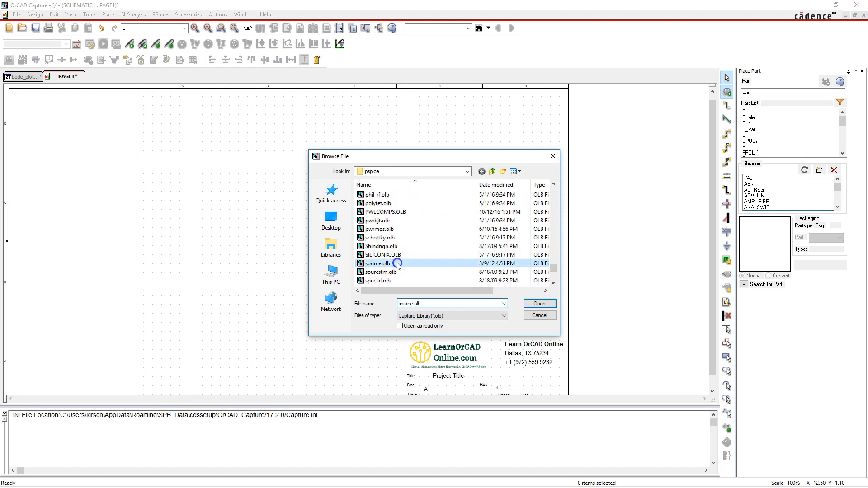
pyautogui.click(539, 305)
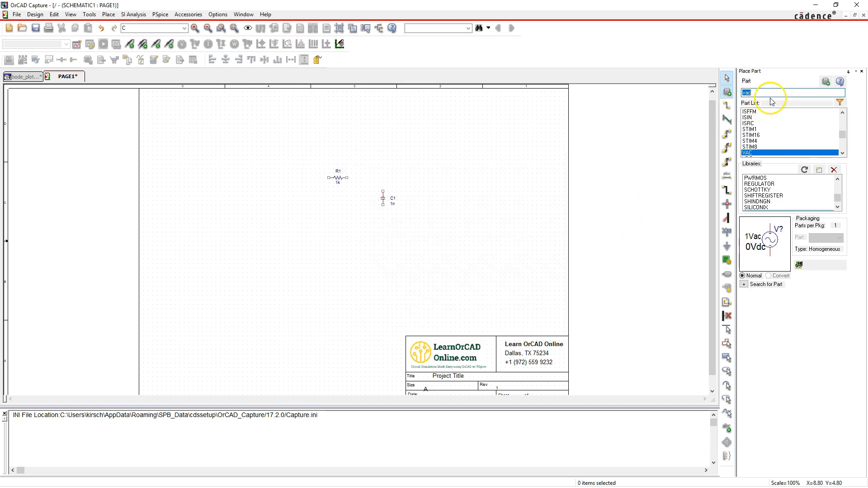
# Place a VAC source below and to the left of resistor R1, and end part placement
pyautogui.doubleClick(768, 156)
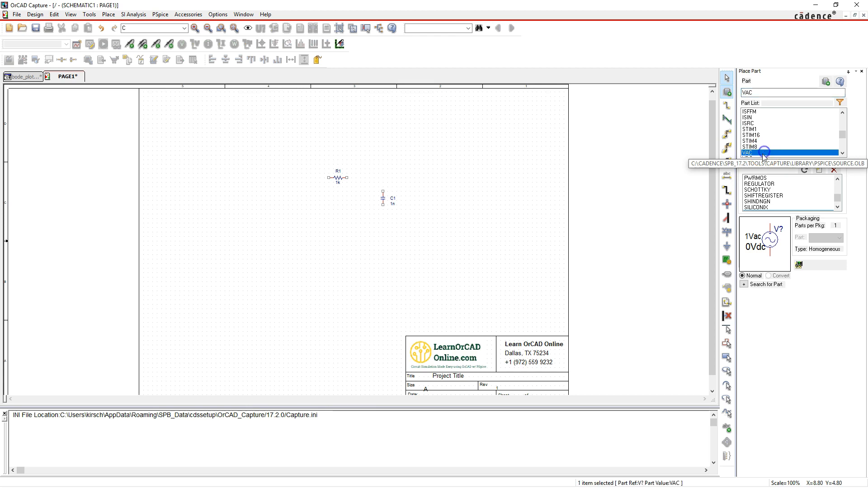
pyautogui.click(294, 198)
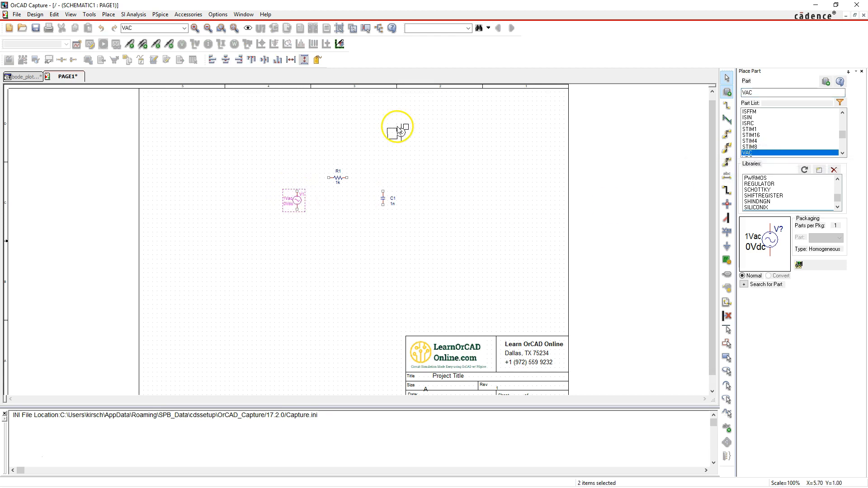
pyautogui.rightClick(398, 128)
pyautogui.click(412, 132)
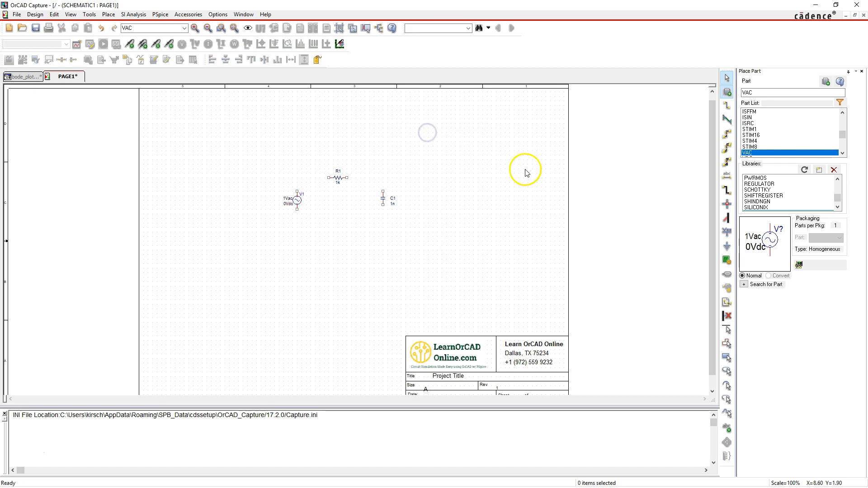
pyautogui.doubleClick(767, 95)
pyautogui.write('gn')
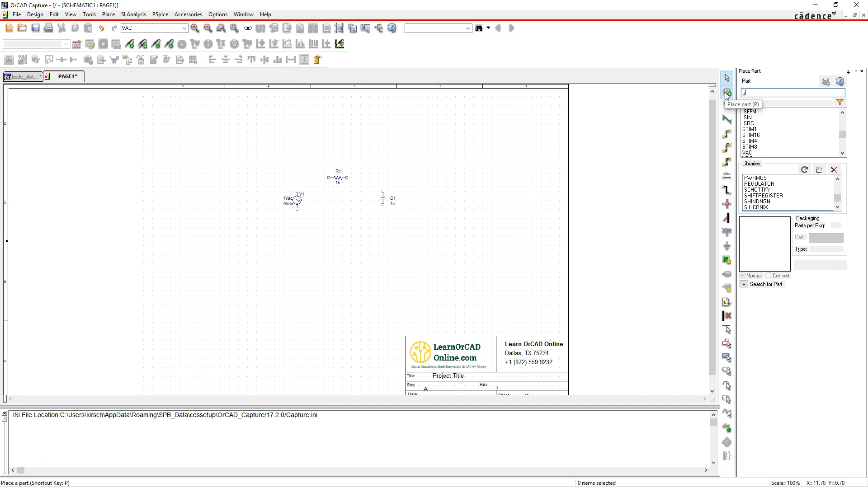
pyautogui.press('BackSpace')
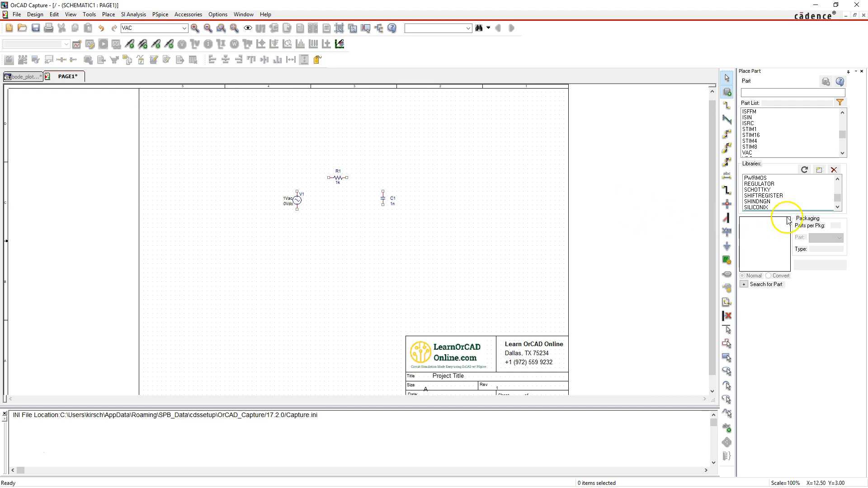
# Place a 0/CAPSYM ground symbol below the circuit, between the source and the capacitor, and end placement
pyautogui.click(728, 248)
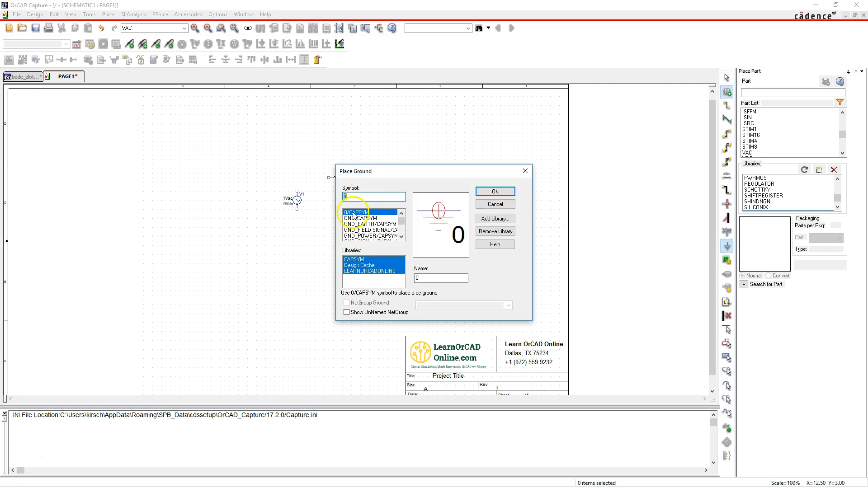
pyautogui.click(377, 219)
pyautogui.click(374, 213)
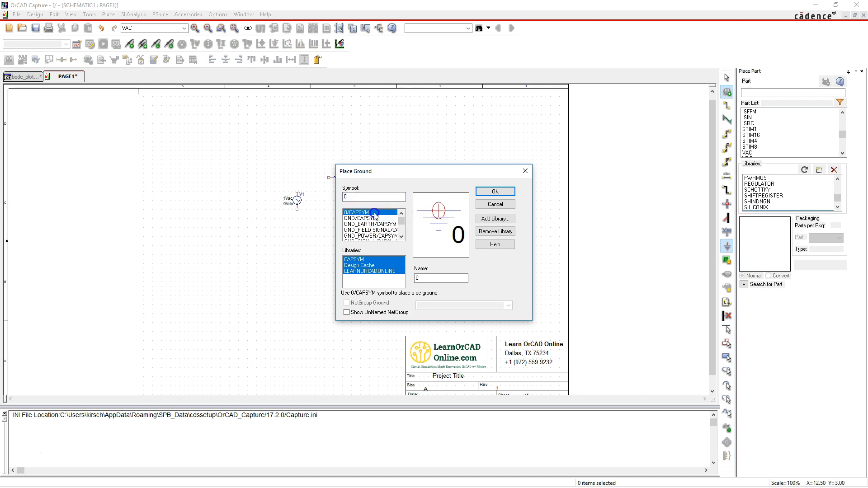
pyautogui.click(495, 192)
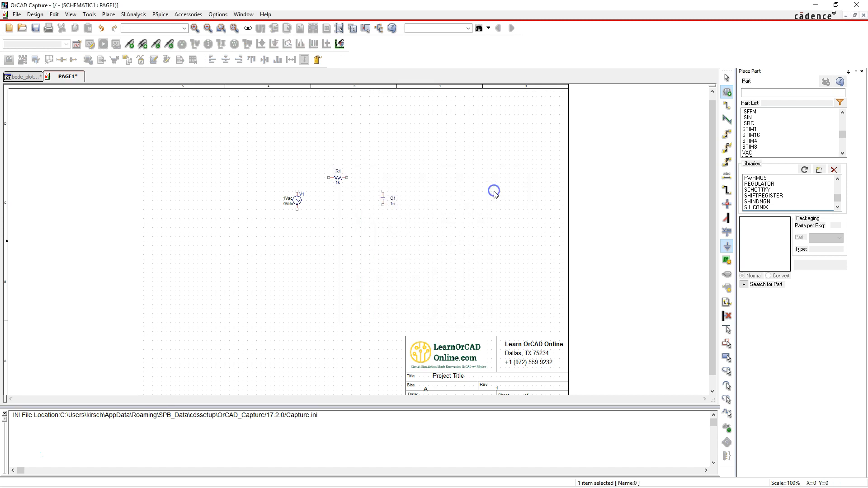
pyautogui.click(347, 237)
pyautogui.rightClick(482, 160)
pyautogui.click(440, 150)
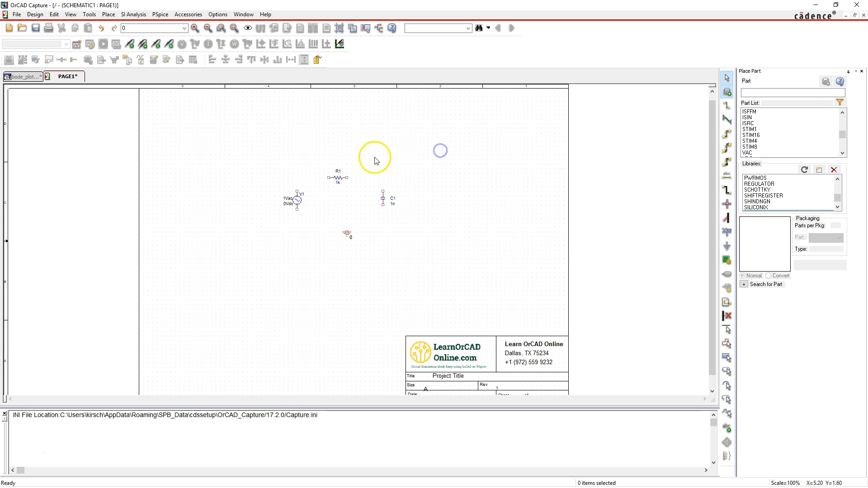
# Wire the upper pin of source V1 to the left end of R1, and the right end of R1 to the upper pin of C1
pyautogui.click(728, 107)
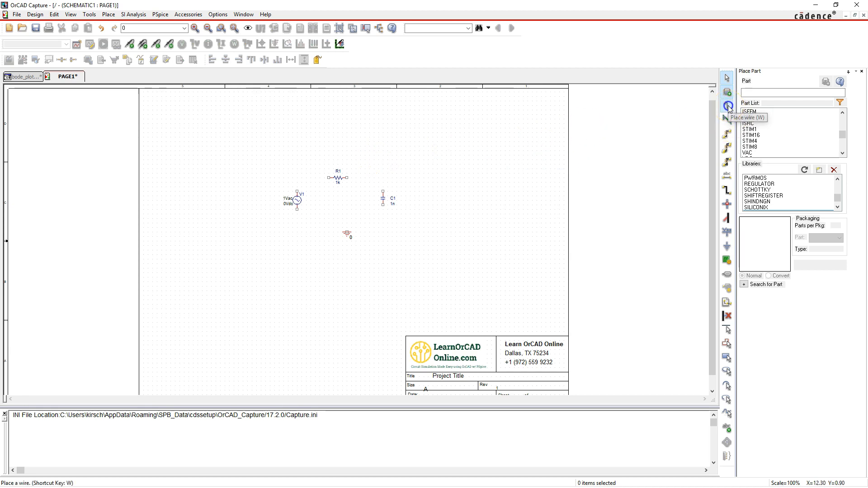
pyautogui.click(297, 190)
pyautogui.click(297, 177)
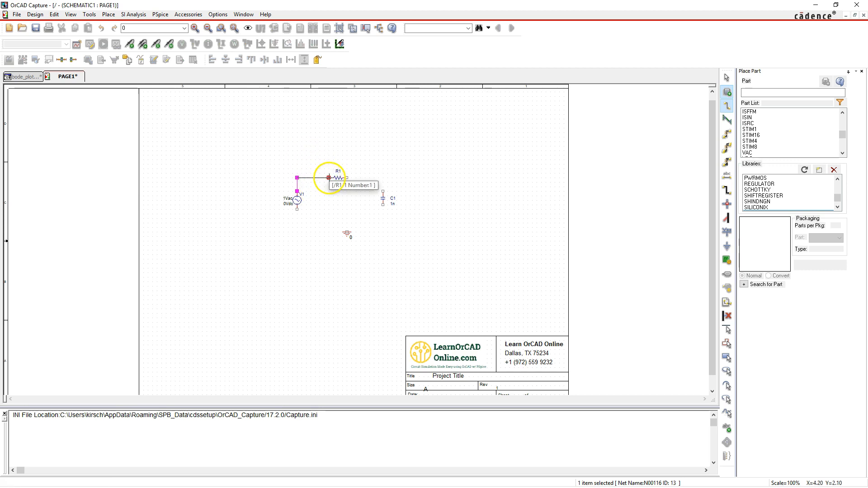
pyautogui.click(329, 178)
pyautogui.click(347, 178)
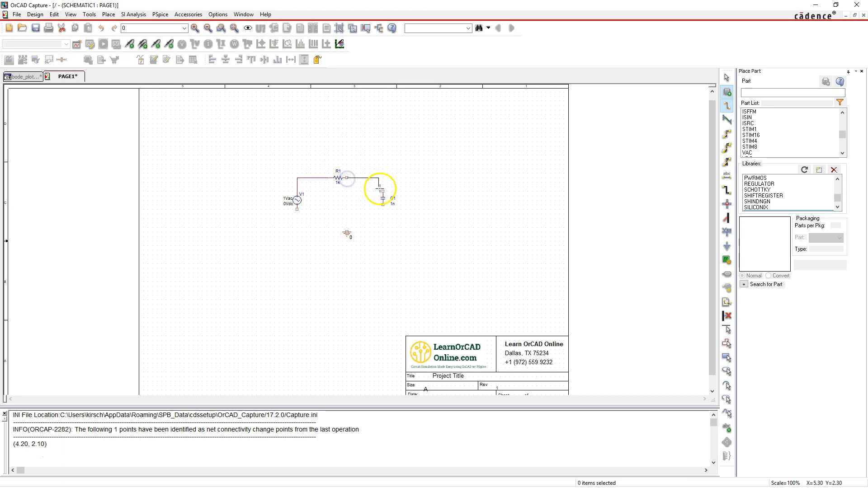
pyautogui.click(380, 189)
# Wire the lower pins of V1 and C1 together, connect the ground symbol to that wire, and end wiring
pyautogui.click(297, 210)
pyautogui.click(383, 205)
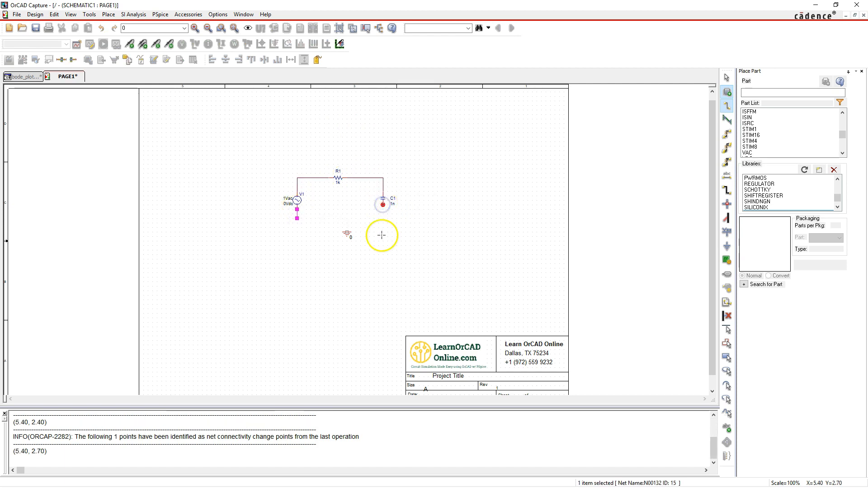
pyautogui.click(347, 232)
pyautogui.click(346, 220)
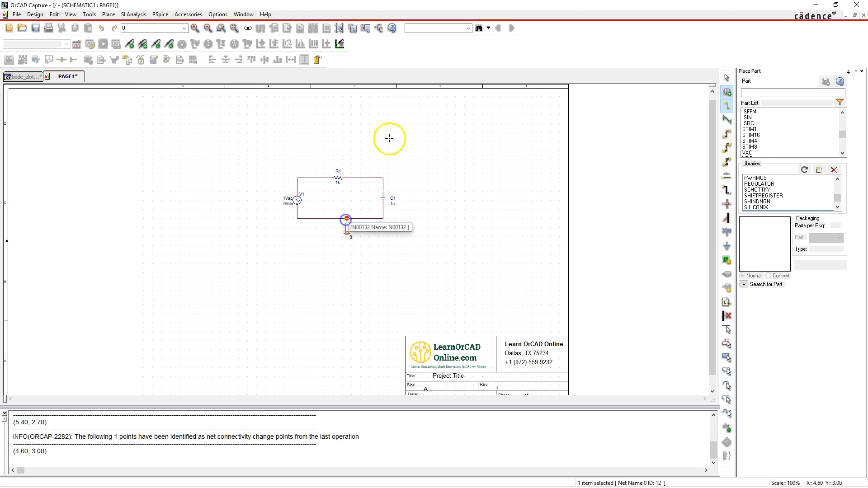
pyautogui.rightClick(390, 98)
pyautogui.click(398, 100)
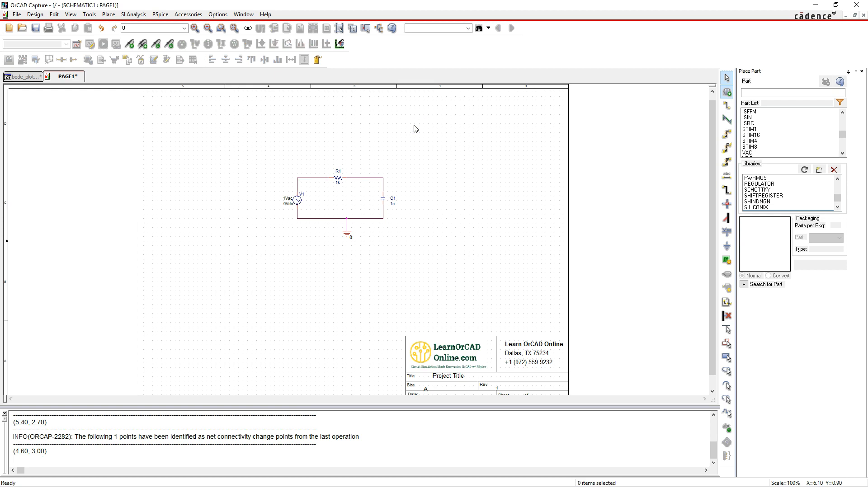
# Set the value of capacitor C1 to 1u
pyautogui.click(374, 145)
pyautogui.doubleClick(393, 204)
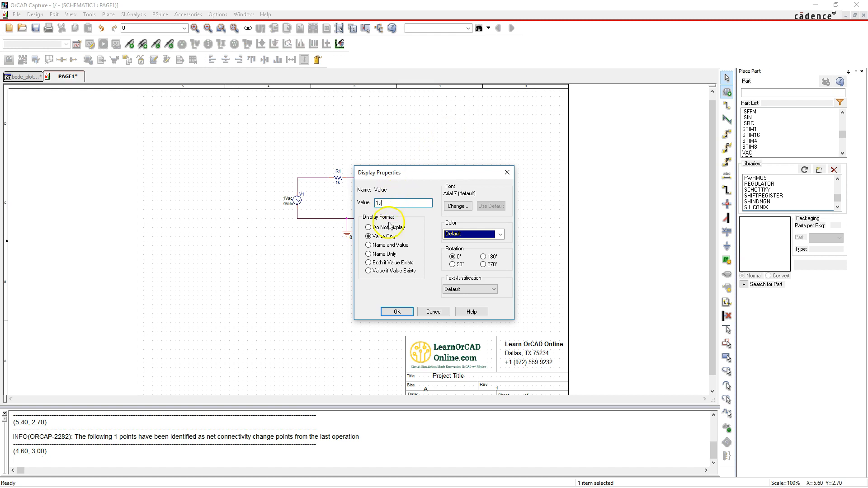
pyautogui.click(395, 311)
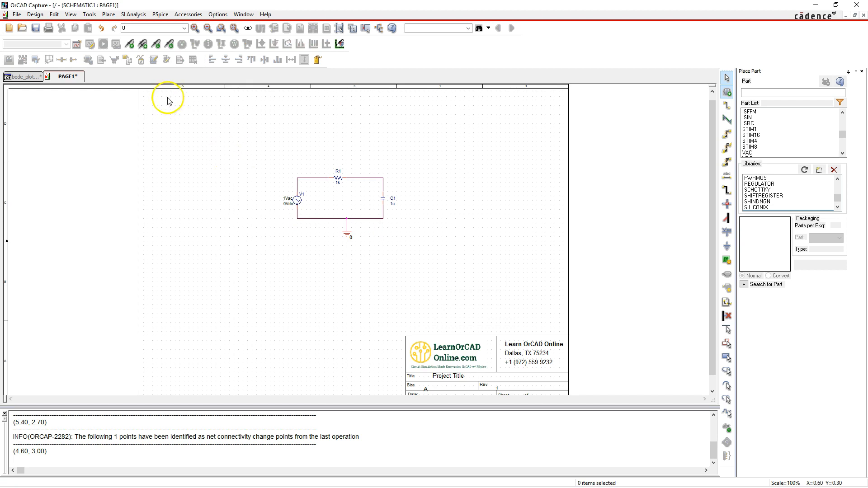
# Create a new PSpice simulation profile named bode_plot, inheriting from none
pyautogui.click(160, 14)
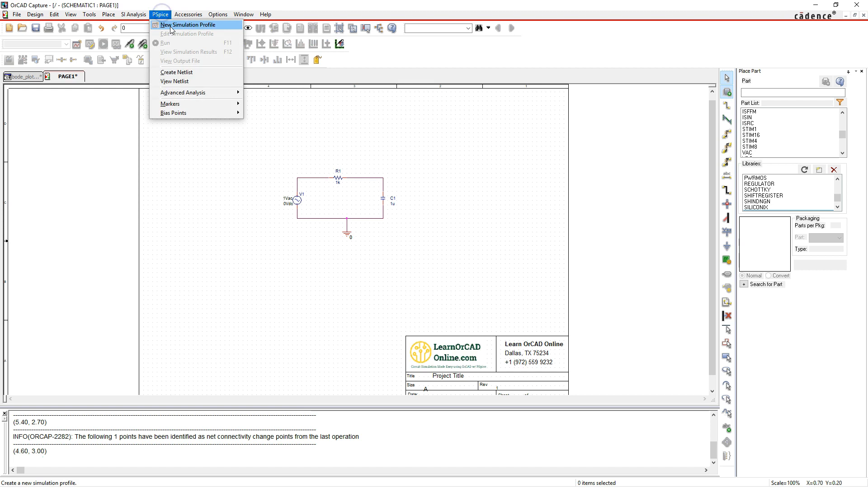
pyautogui.click(171, 26)
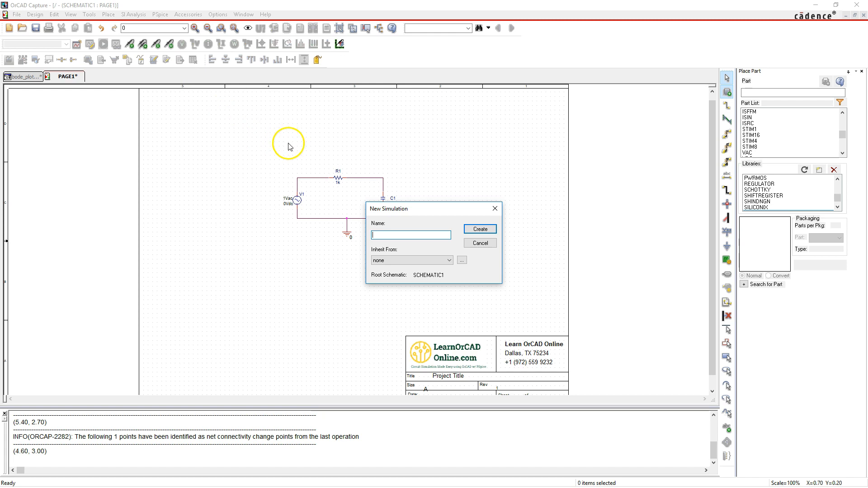
pyautogui.click(411, 234)
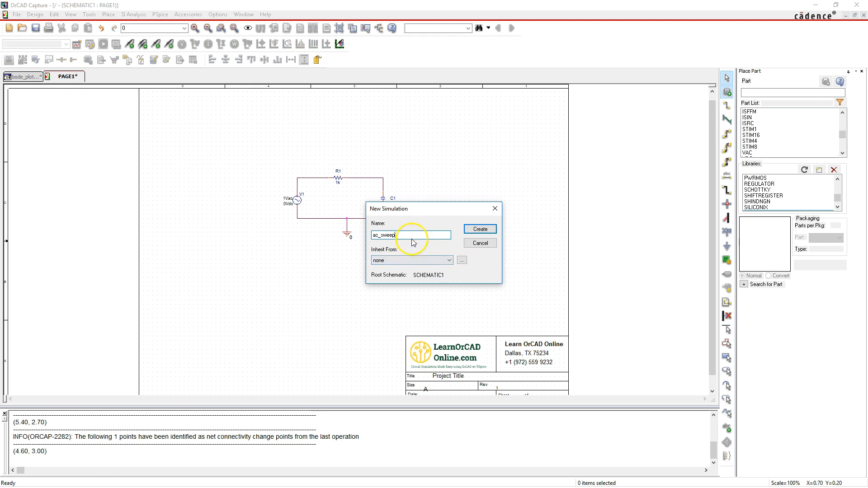
pyautogui.moveTo(411, 236); pyautogui.dragTo(343, 234)
pyautogui.write('bode_plot')
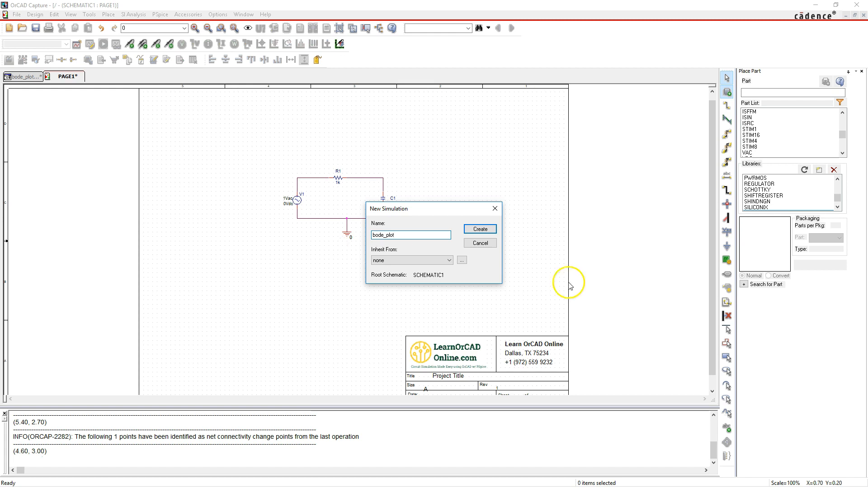
pyautogui.click(486, 230)
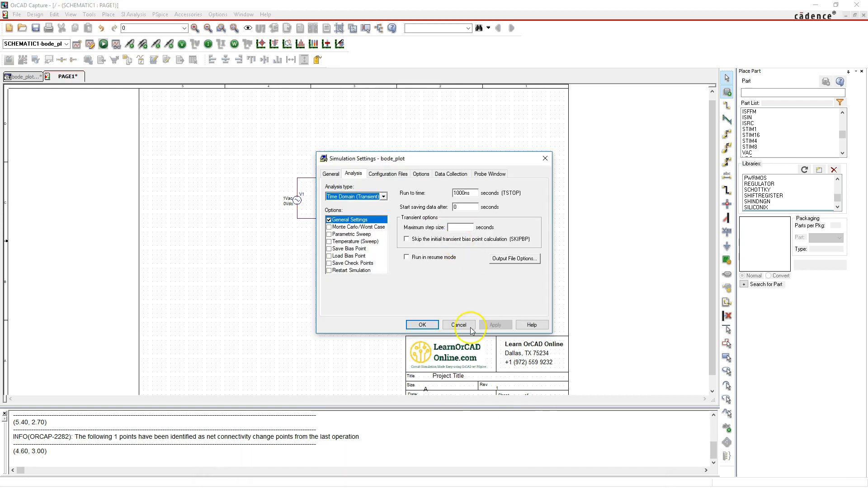
# Set the analysis type to AC Sweep/Noise with a logarithmic sweep by decade
pyautogui.moveTo(507, 487)
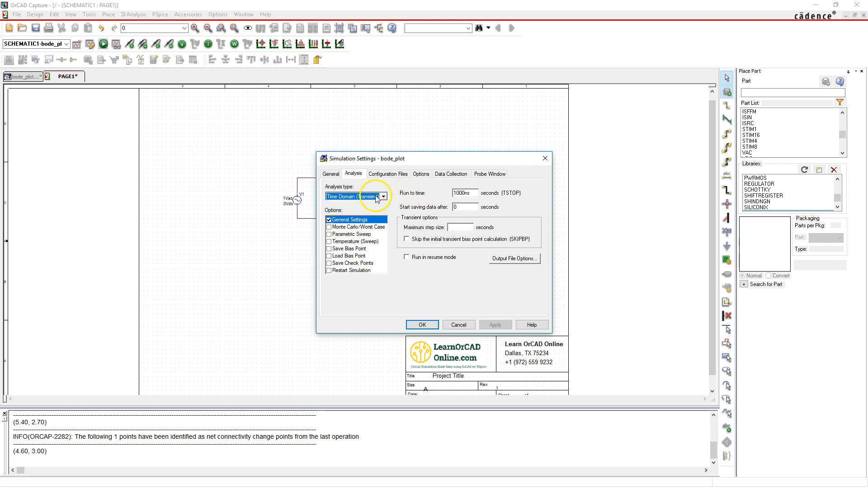
pyautogui.click(348, 198)
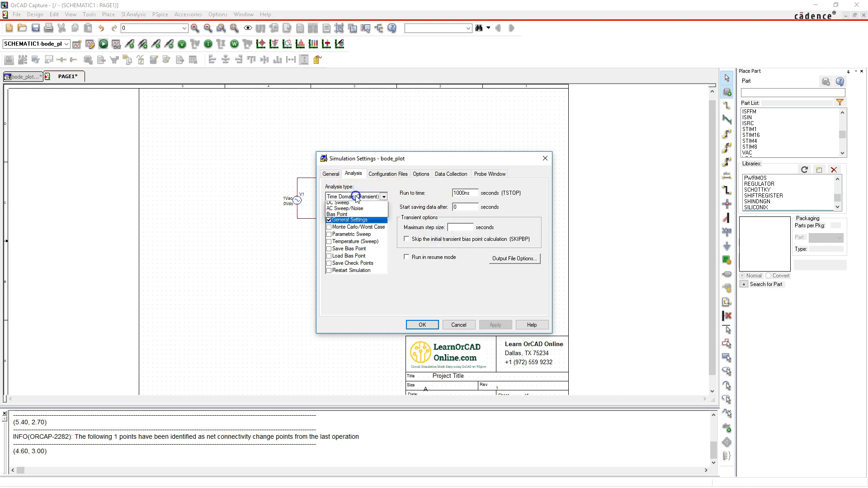
pyautogui.click(348, 218)
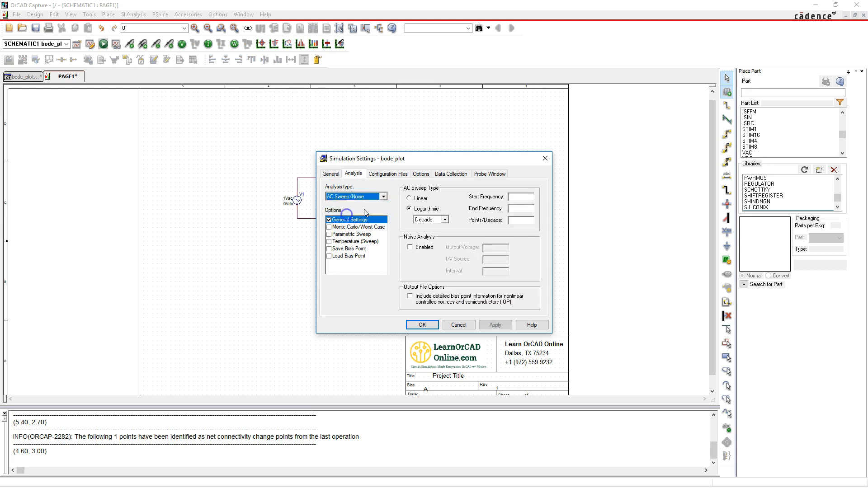
pyautogui.click(432, 220)
pyautogui.click(433, 225)
# Set the sweep's start frequency to 1 and end frequency to 100k, complete the points per decade, and apply the simulation settings
pyautogui.click(516, 199)
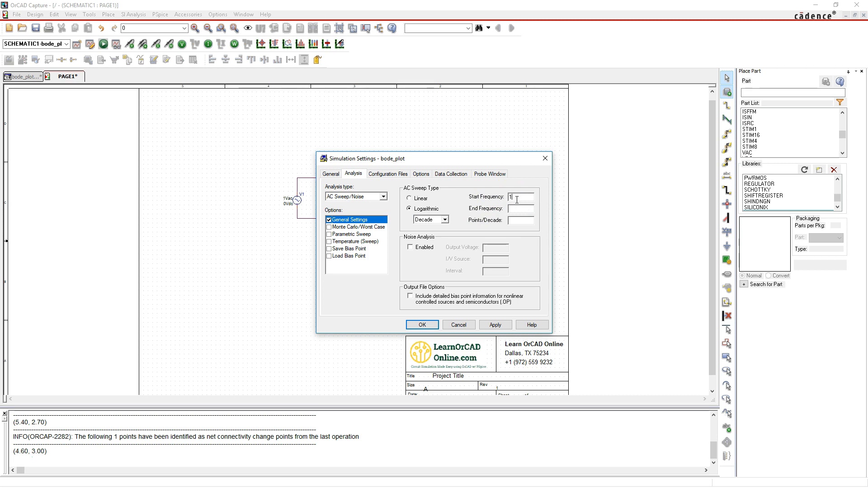
pyautogui.press('Tab')
pyautogui.write('100k')
pyautogui.press('Tab')
pyautogui.click(497, 325)
pyautogui.click(422, 324)
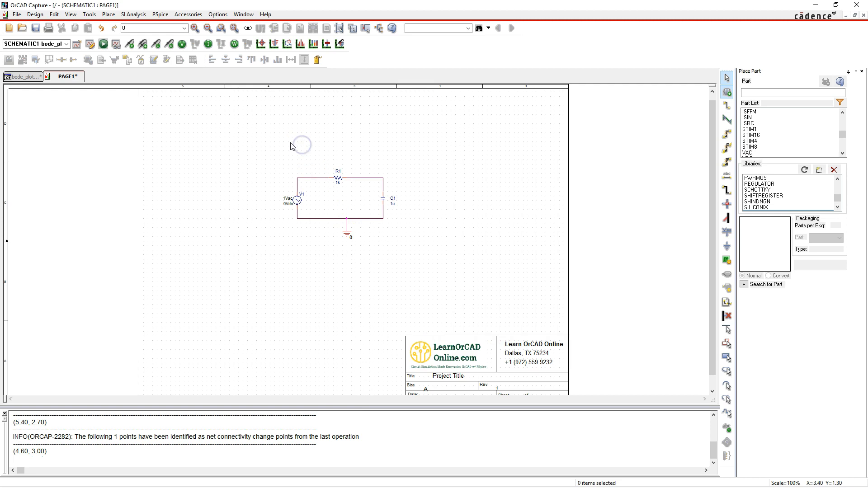
# Run the PSpice simulation of the bode_plot profile
pyautogui.click(160, 14)
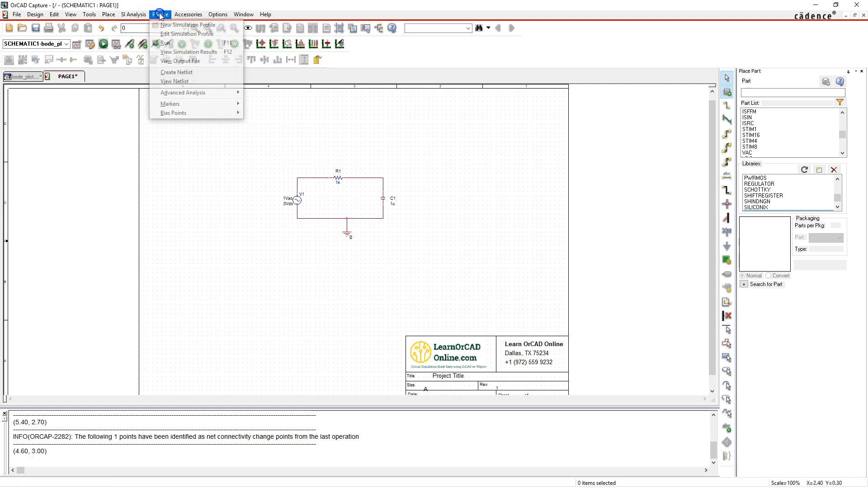
pyautogui.click(185, 43)
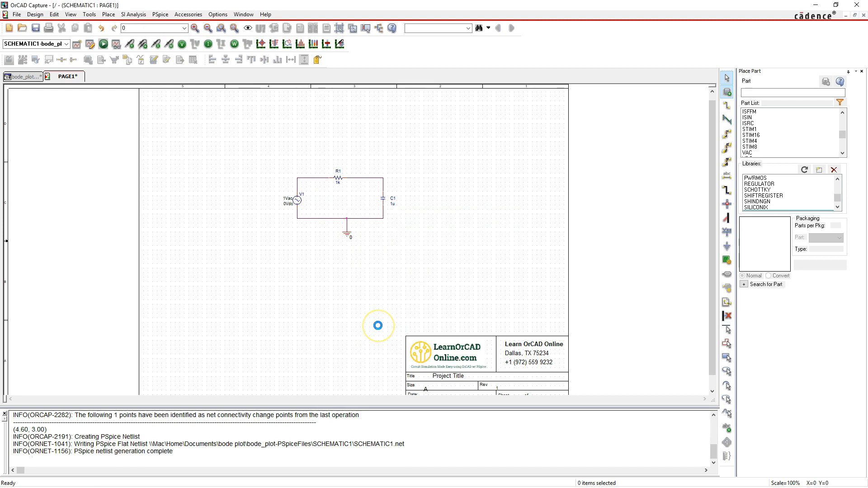
# Switch to the PSpice A/D window to view the simulation plot, and return to the schematic
pyautogui.click(443, 370)
pyautogui.click(474, 272)
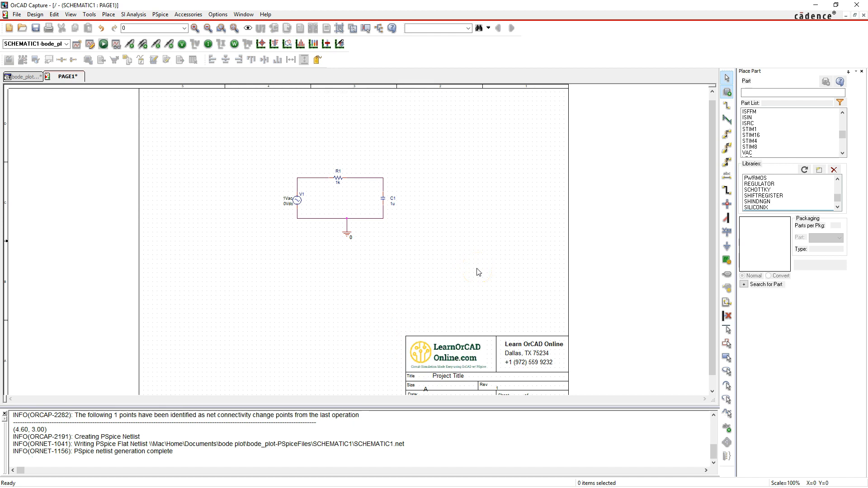
pyautogui.click(506, 471)
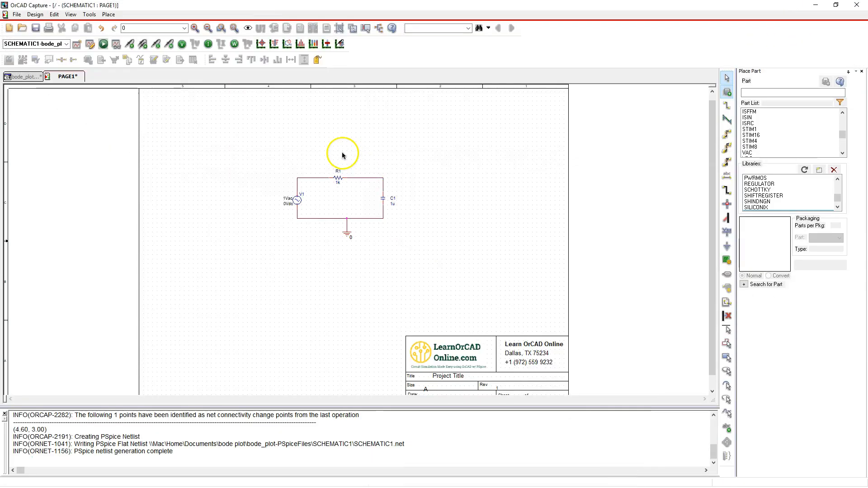
# Place a dB Magnitude of Voltage marker on the output net at the corner above capacitor C1
pyautogui.click(160, 14)
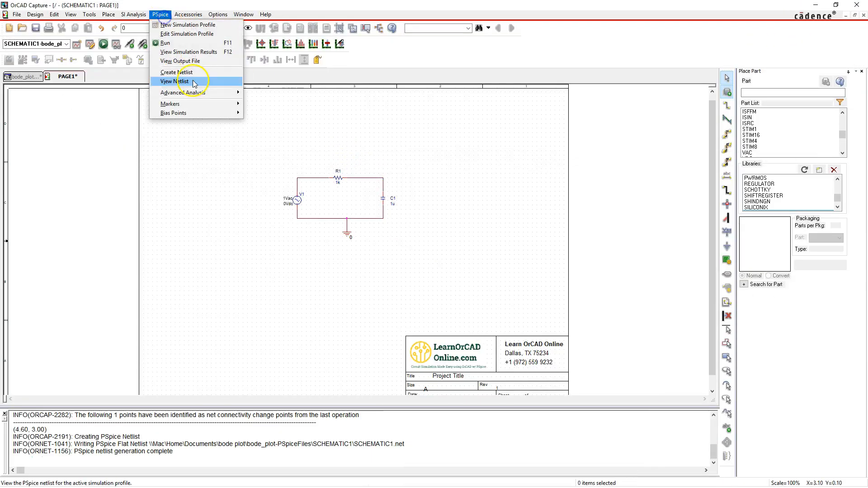
pyautogui.moveTo(215, 106)
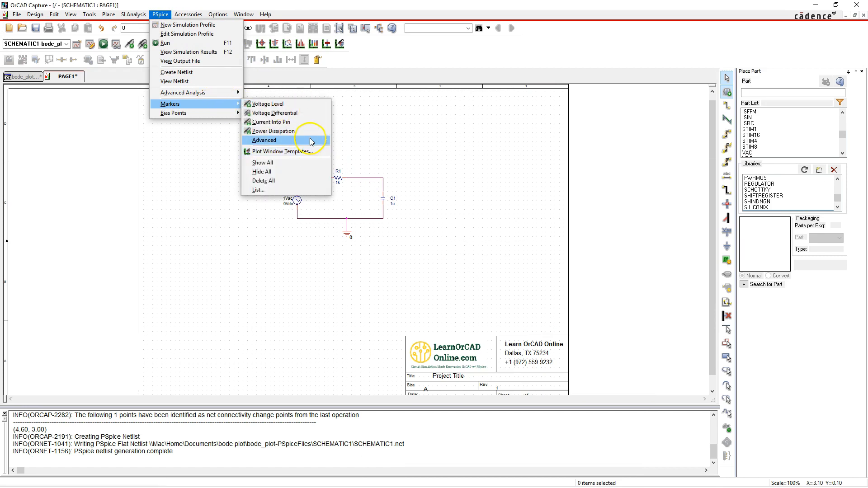
pyautogui.moveTo(312, 140)
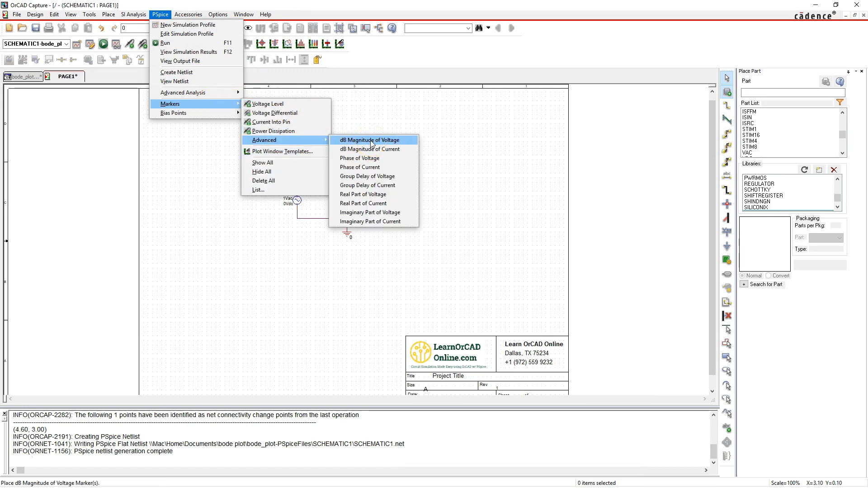
pyautogui.click(371, 140)
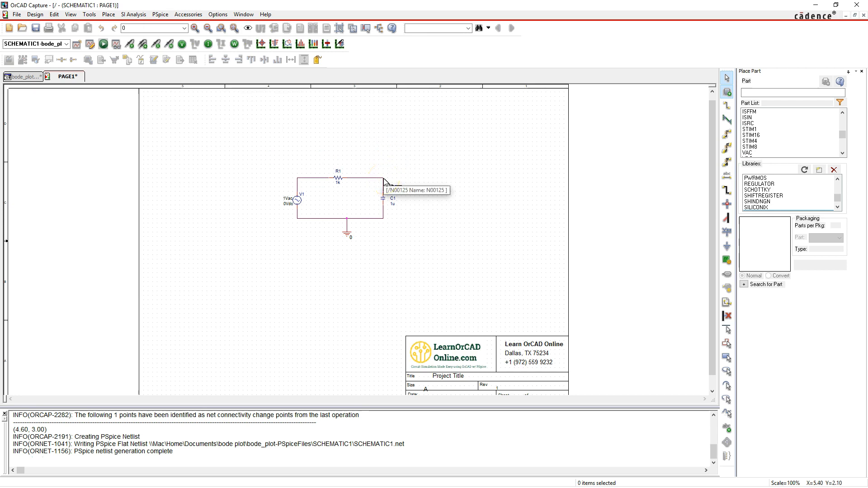
pyautogui.click(385, 183)
pyautogui.rightClick(455, 149)
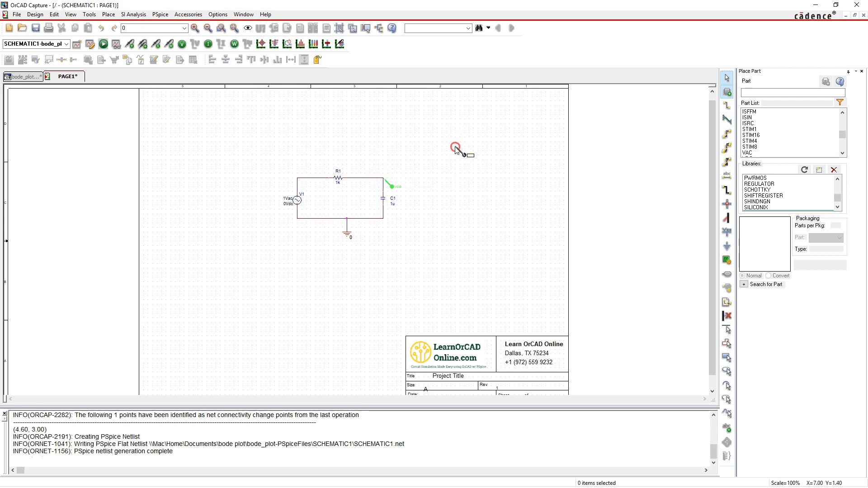
pyautogui.click(465, 151)
# View the output voltage's dB magnitude trace in PSpice A/D, and return to the schematic
pyautogui.moveTo(556, 487)
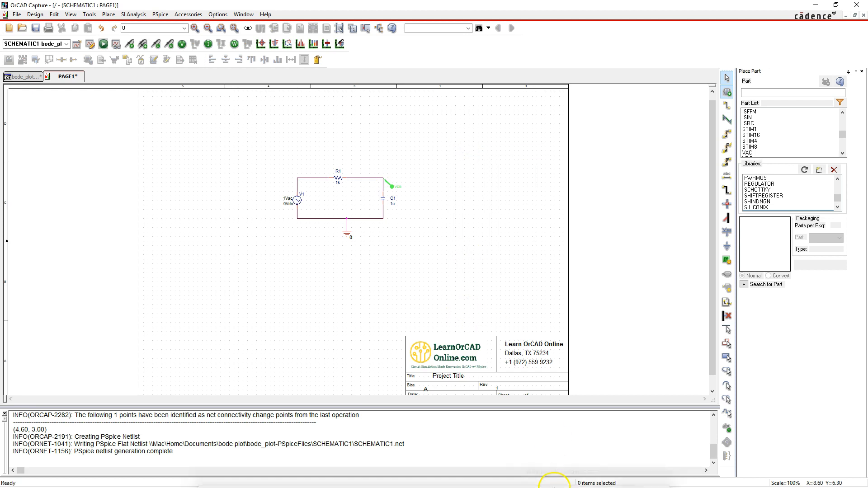
pyautogui.click(621, 472)
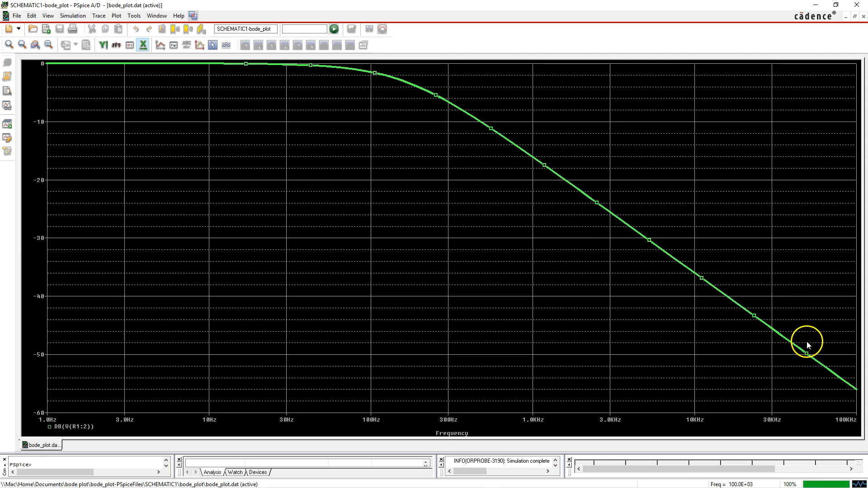
pyautogui.click(815, 5)
# Place a Phase of Voltage marker on the wire between resistor R1 and capacitor C1
pyautogui.click(160, 14)
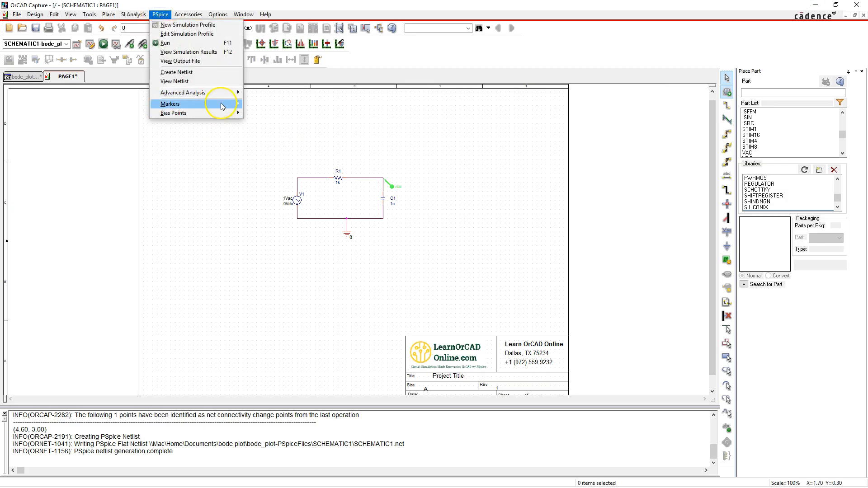
pyautogui.moveTo(221, 104)
pyautogui.moveTo(316, 143)
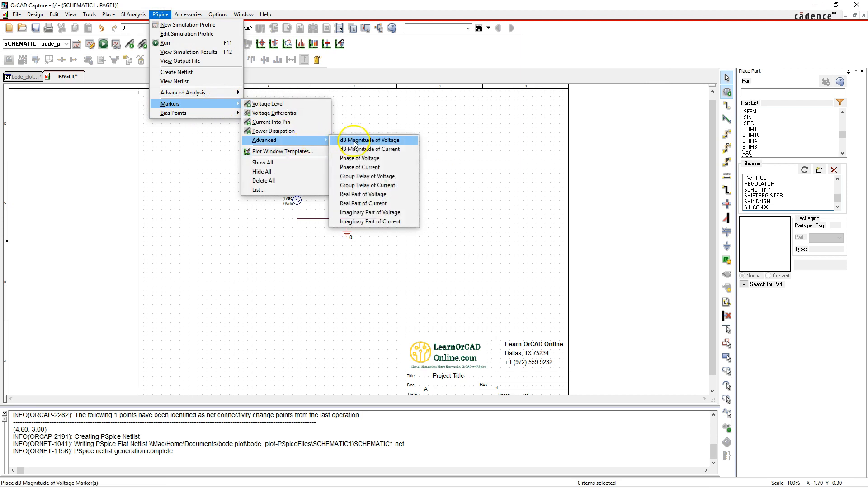
pyautogui.click(359, 158)
pyautogui.click(371, 178)
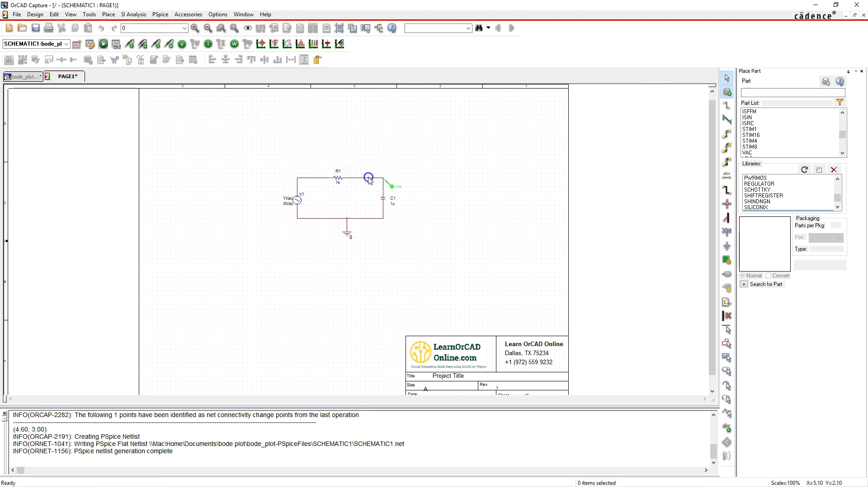
pyautogui.rightClick(418, 149)
pyautogui.click(419, 150)
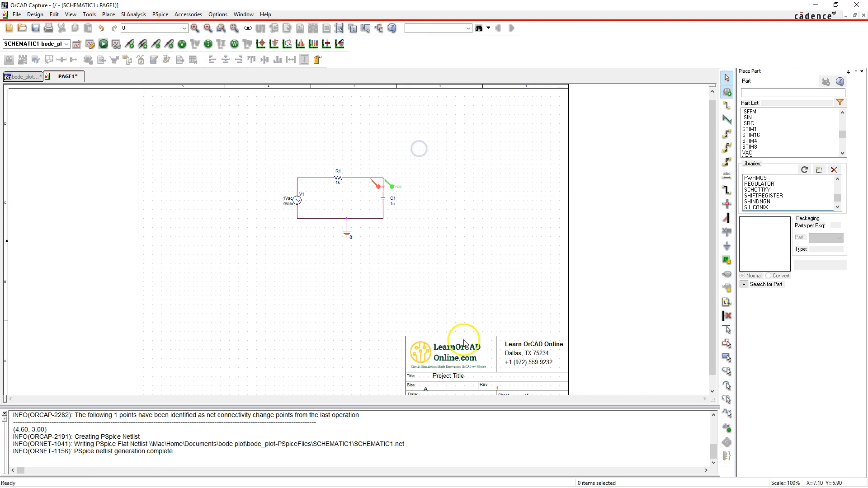
# Switch to PSpice A/D and cut the phase trace P(V(R1:2)) from the plot
pyautogui.moveTo(577, 477)
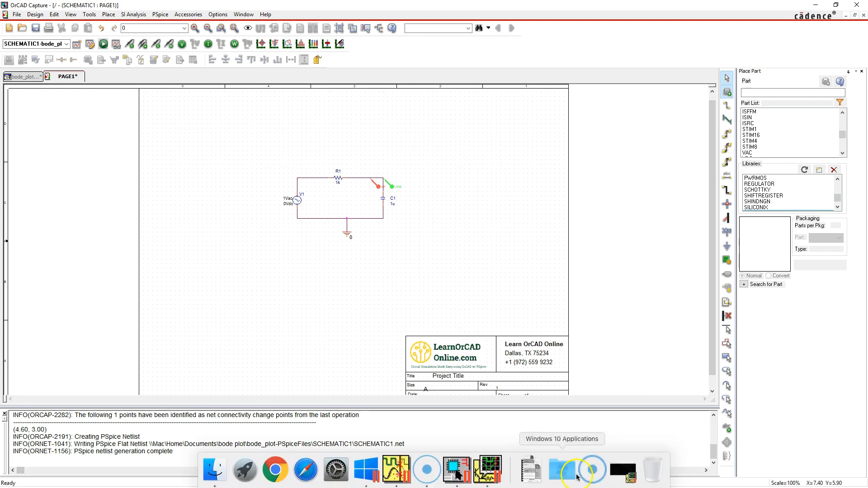
pyautogui.click(622, 470)
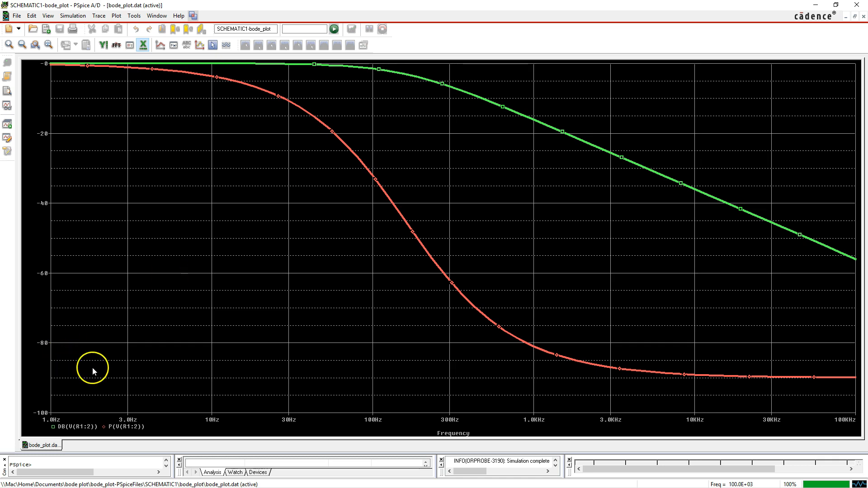
pyautogui.click(126, 427)
pyautogui.click(181, 307)
pyautogui.press('Delete')
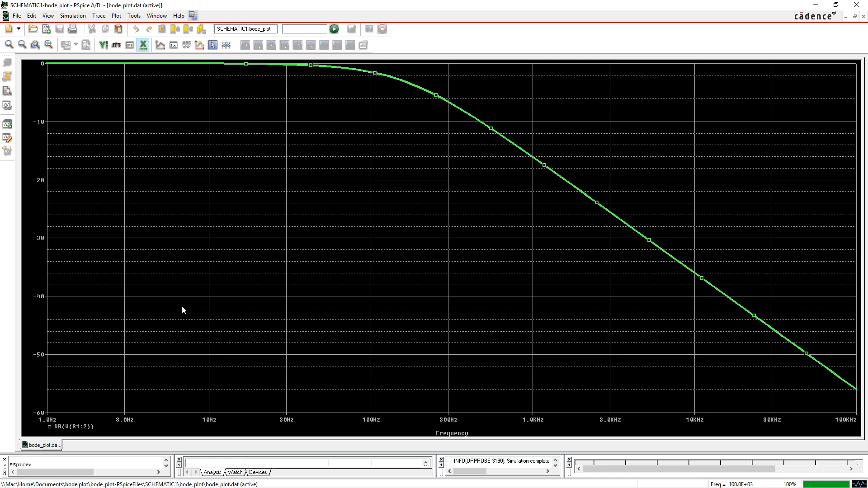
# Add a second Y axis to the magnitude plot and paste the cut phase trace onto it
pyautogui.rightClick(33, 216)
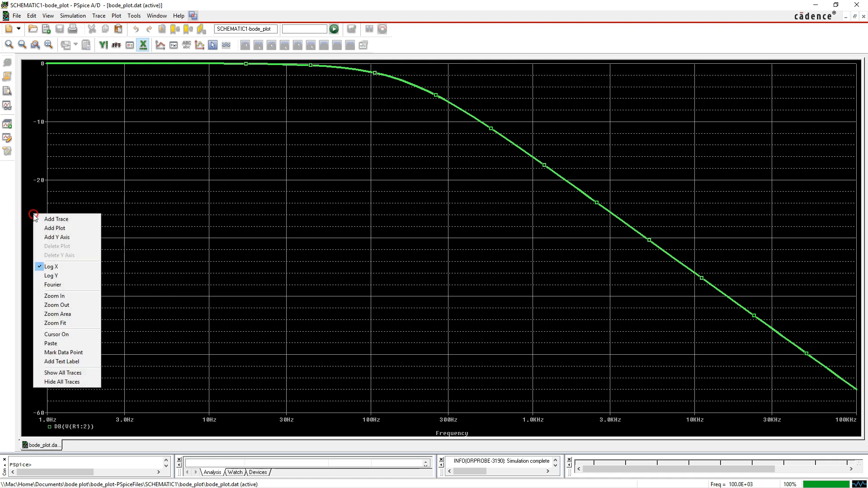
pyautogui.click(56, 239)
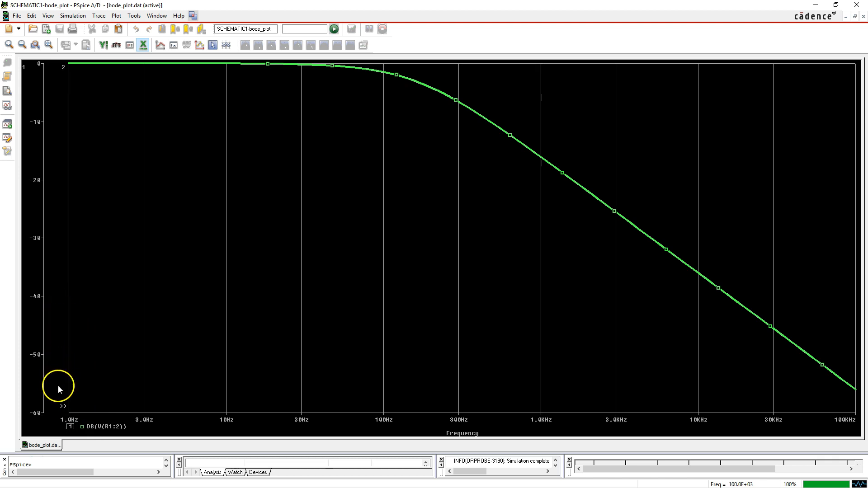
pyautogui.click(64, 405)
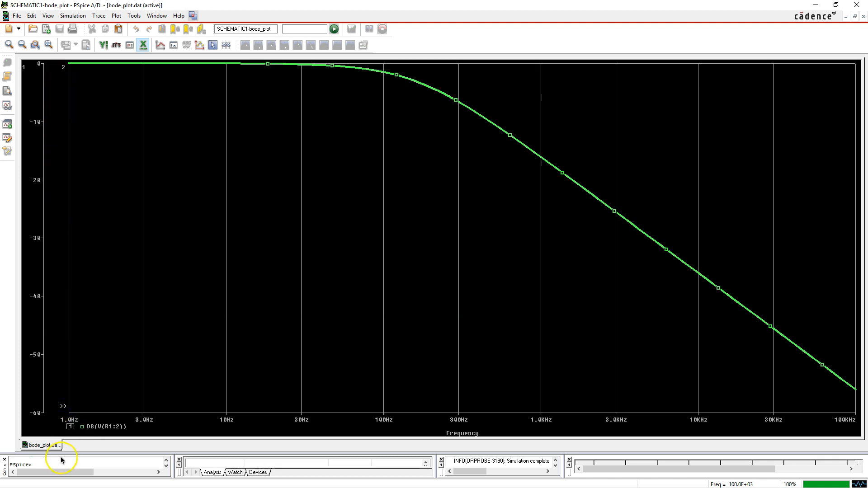
pyautogui.click(63, 406)
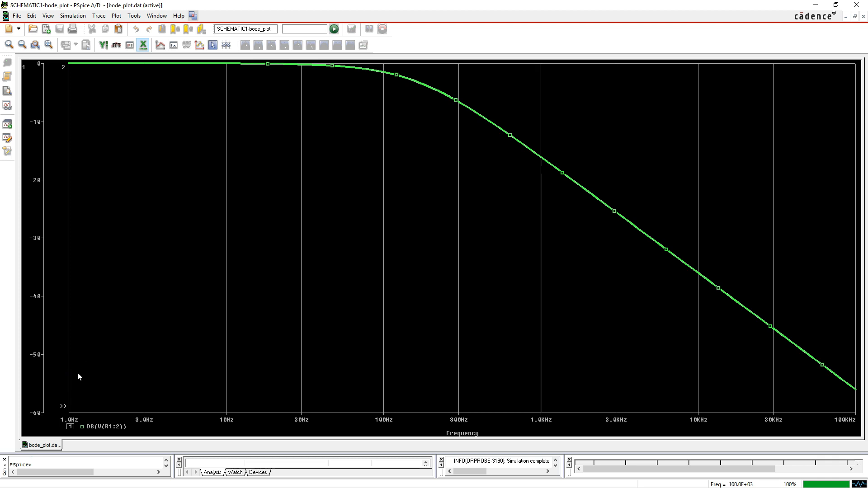
pyautogui.hotkey('ctrl', 'v')
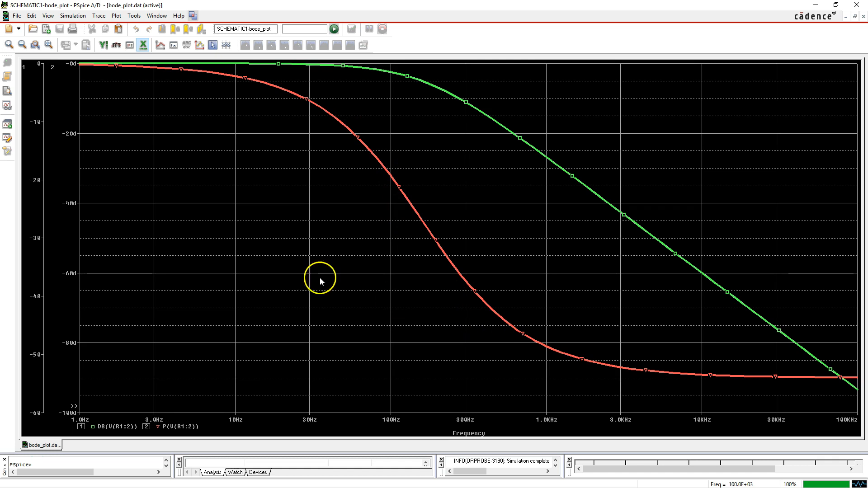
# Select the phase trace P(V(R1:2)) on the second Y axis
pyautogui.click(73, 408)
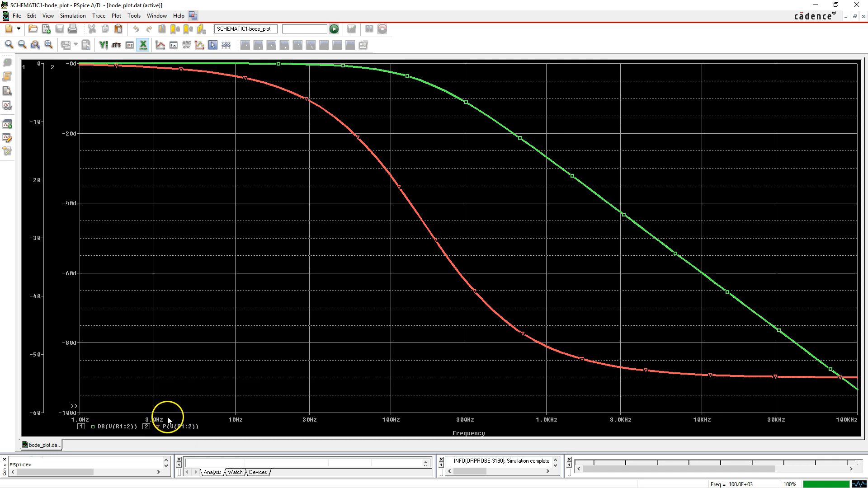
pyautogui.click(172, 429)
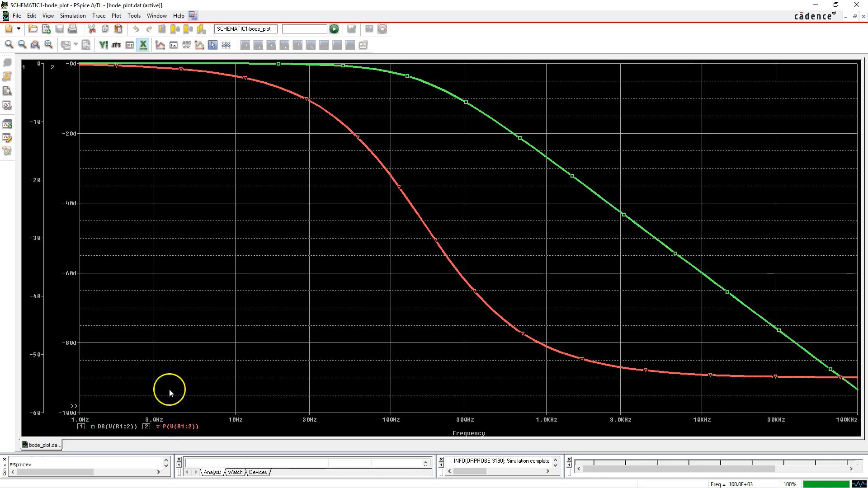